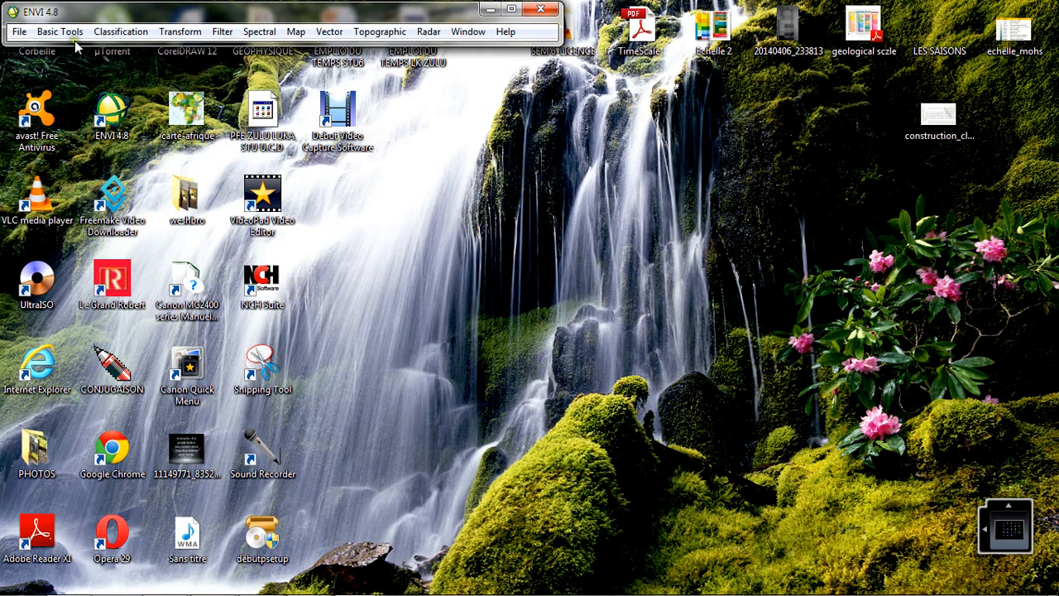
Step: Move the ENVI main window slightly away from the corner of the screen
drag(58, 15, 96, 36)
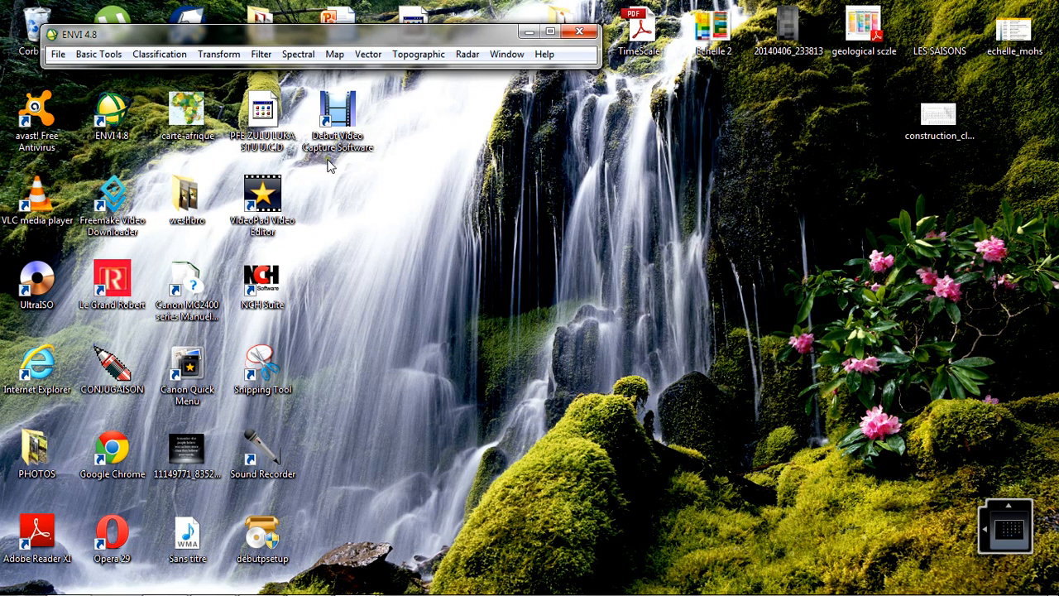
click(60, 54)
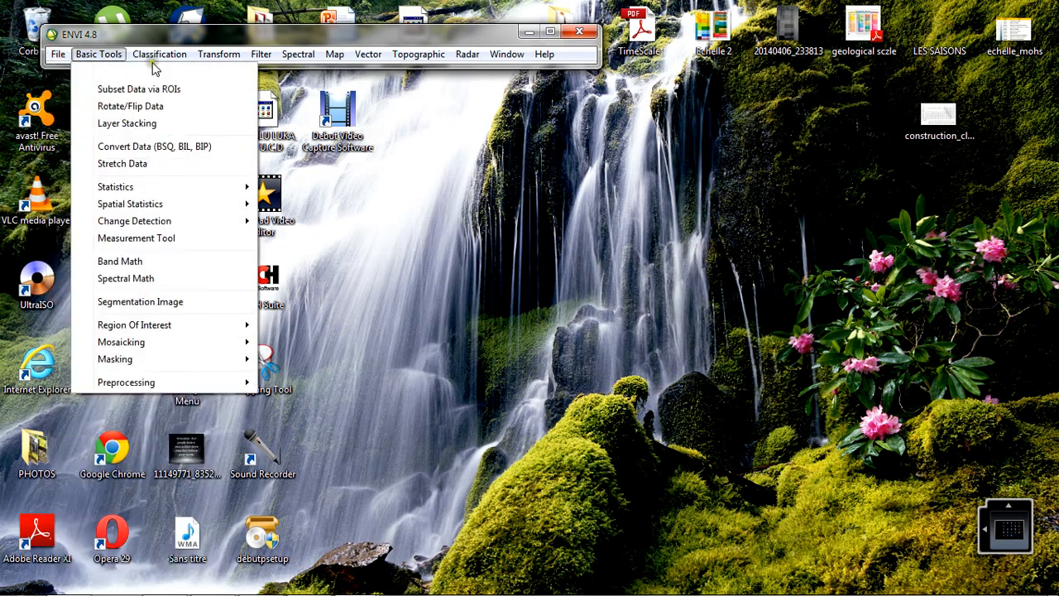
click(637, 159)
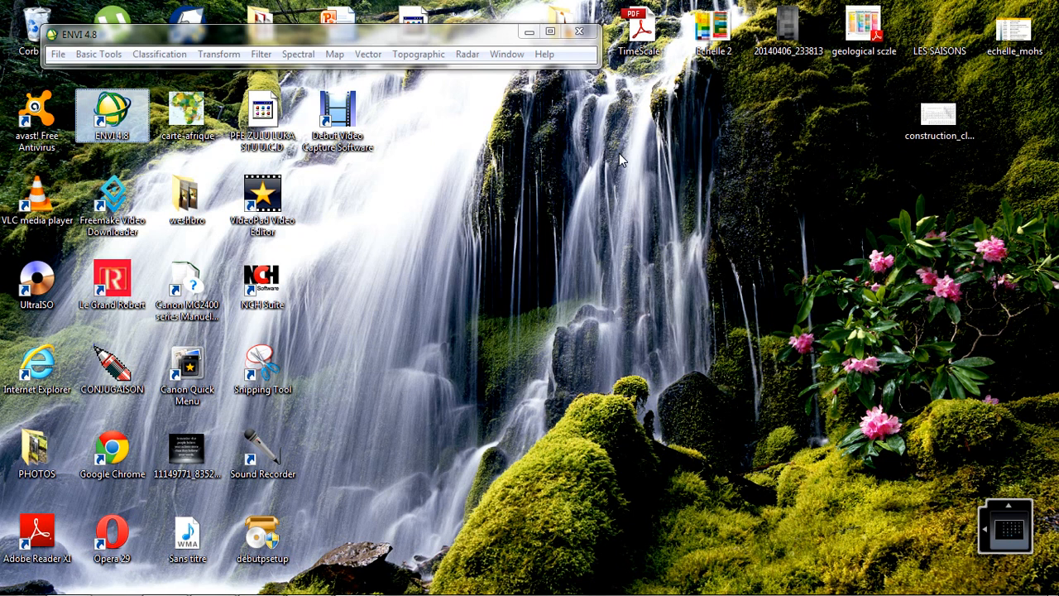
Step: Open the image TOC_reflectance_SPOT from the desktop folder SEM 6-LICENCE, GEOMATIQUE, TP4-Classification
click(60, 57)
click(57, 56)
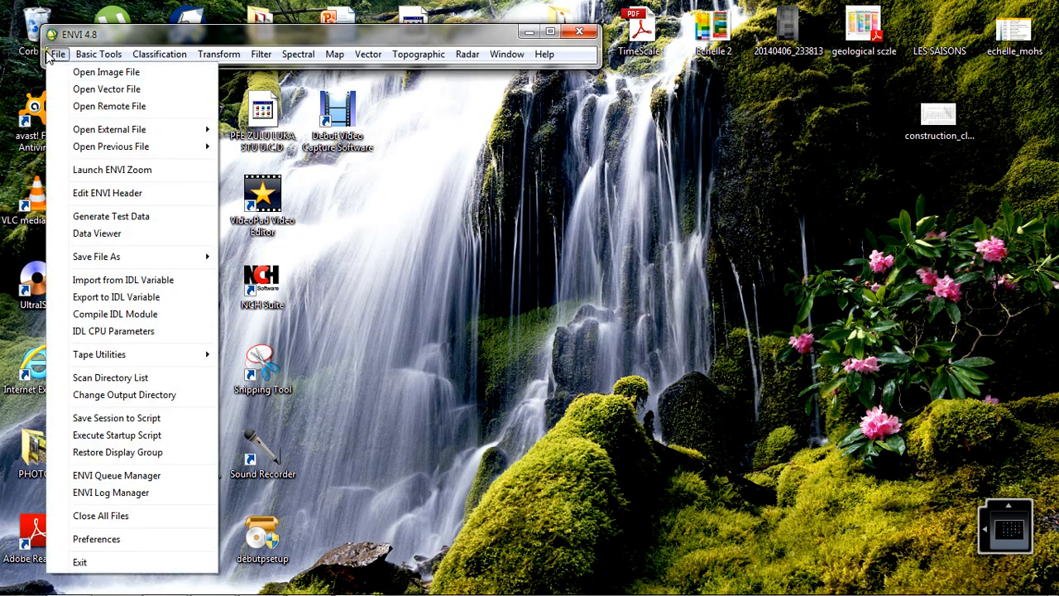
click(73, 74)
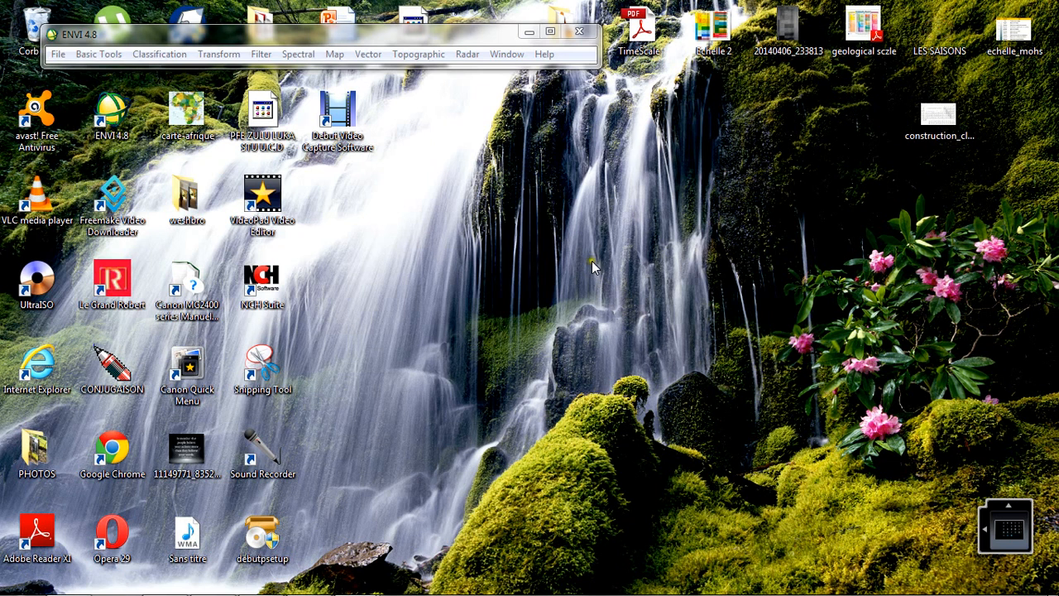
mouse_move(565, 594)
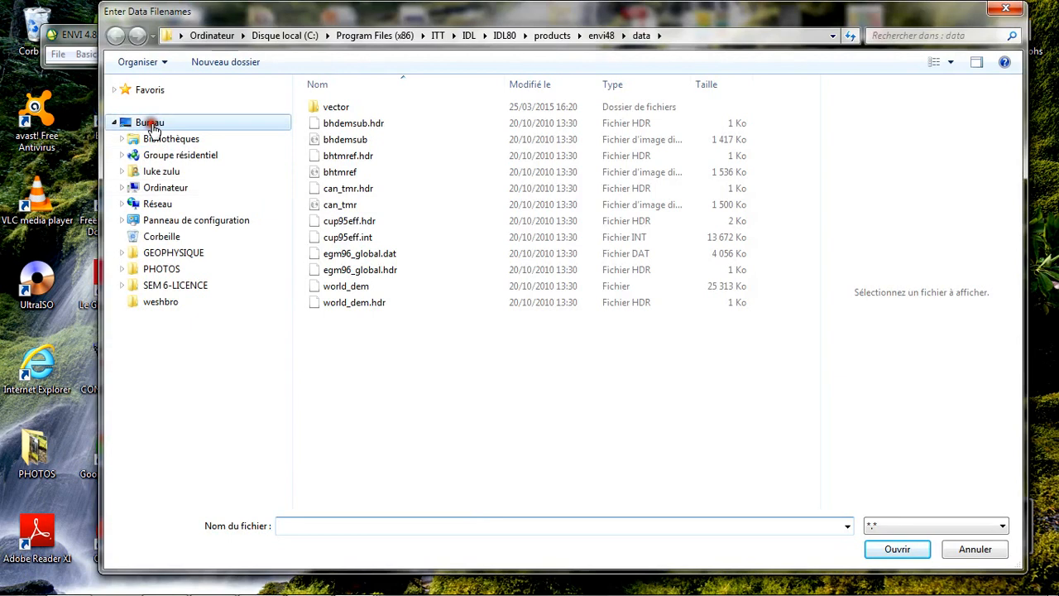
click(150, 123)
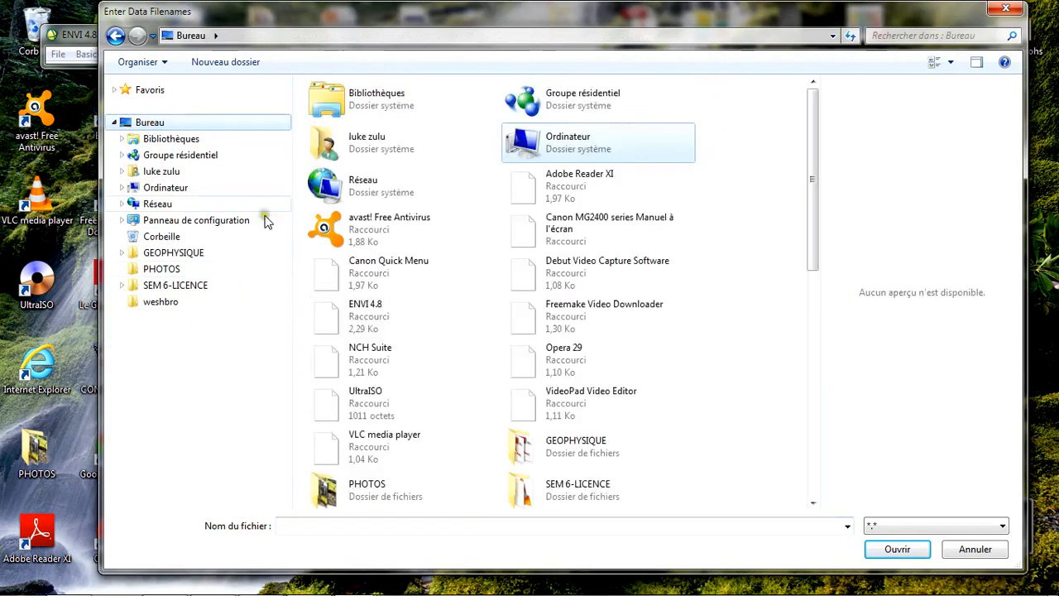
click(528, 490)
double_click(528, 490)
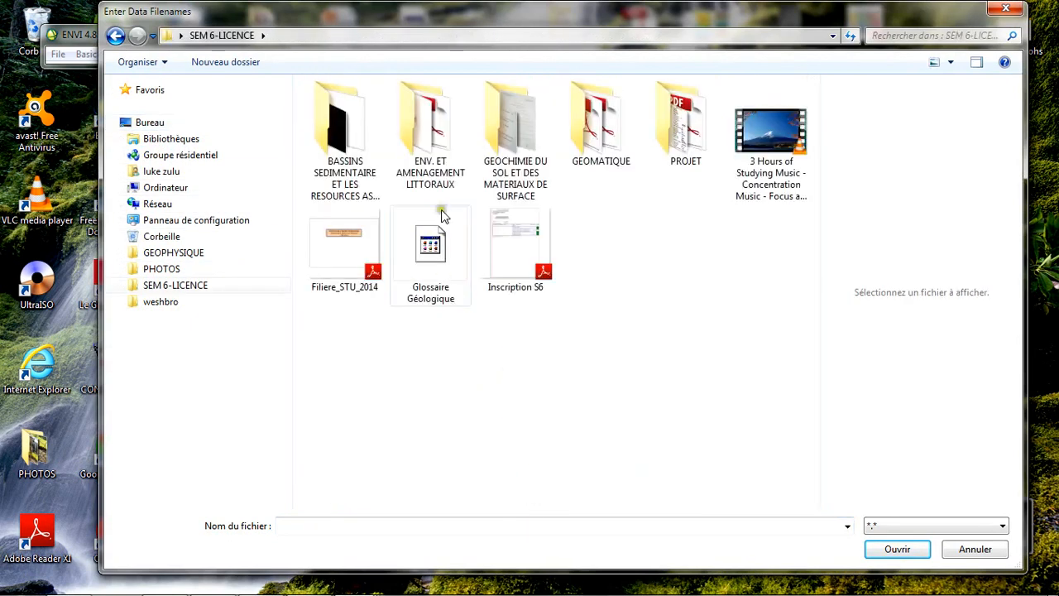
double_click(582, 157)
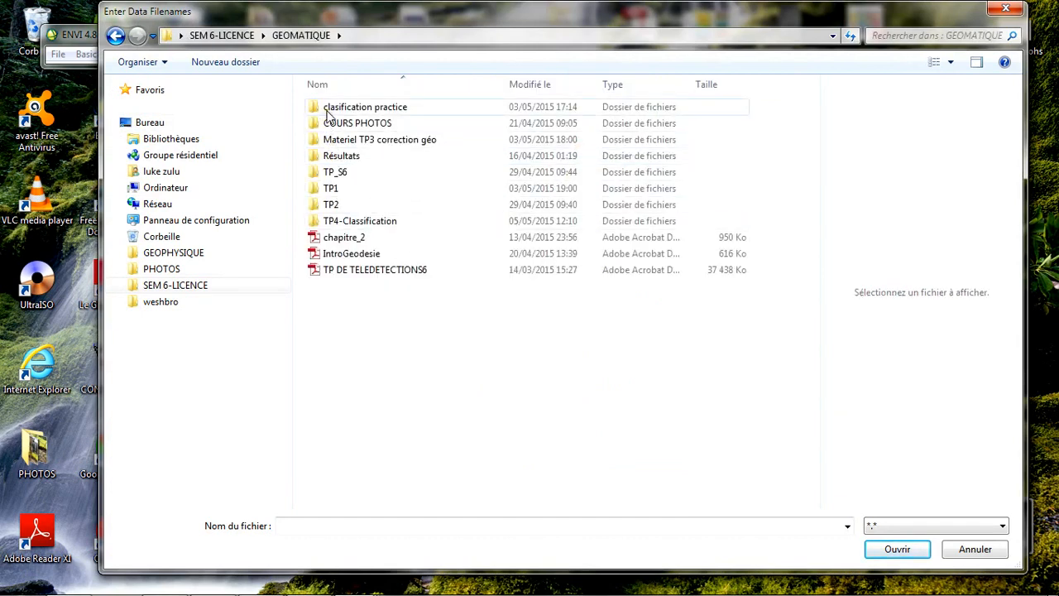
double_click(346, 222)
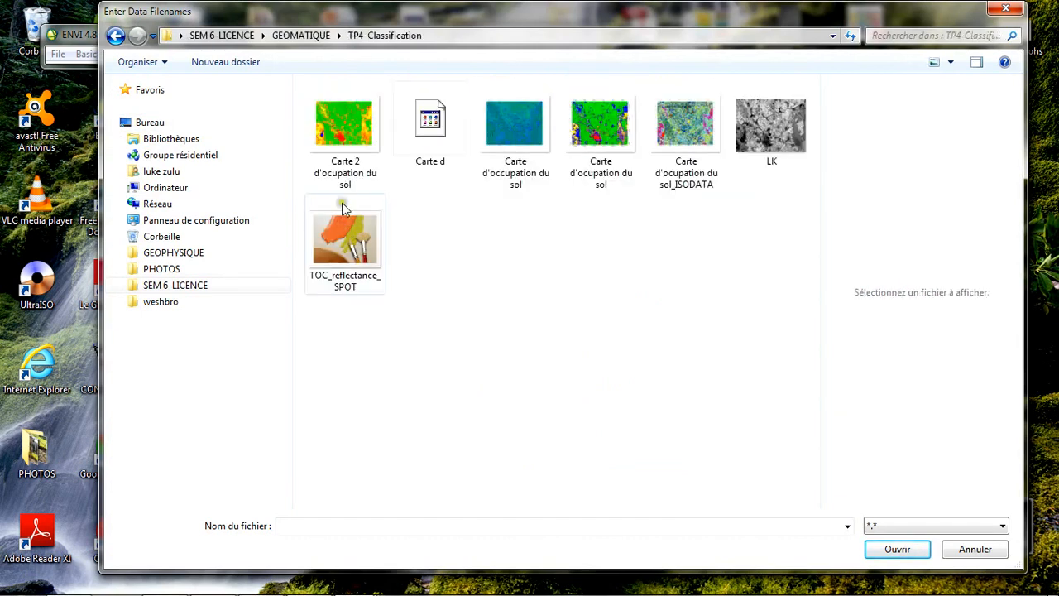
click(368, 228)
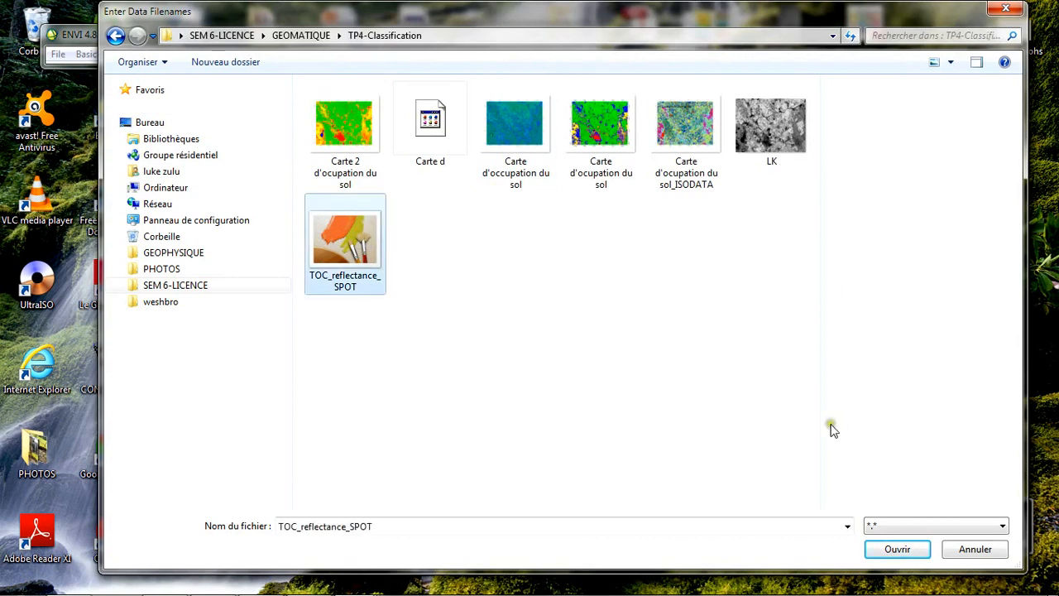
click(908, 550)
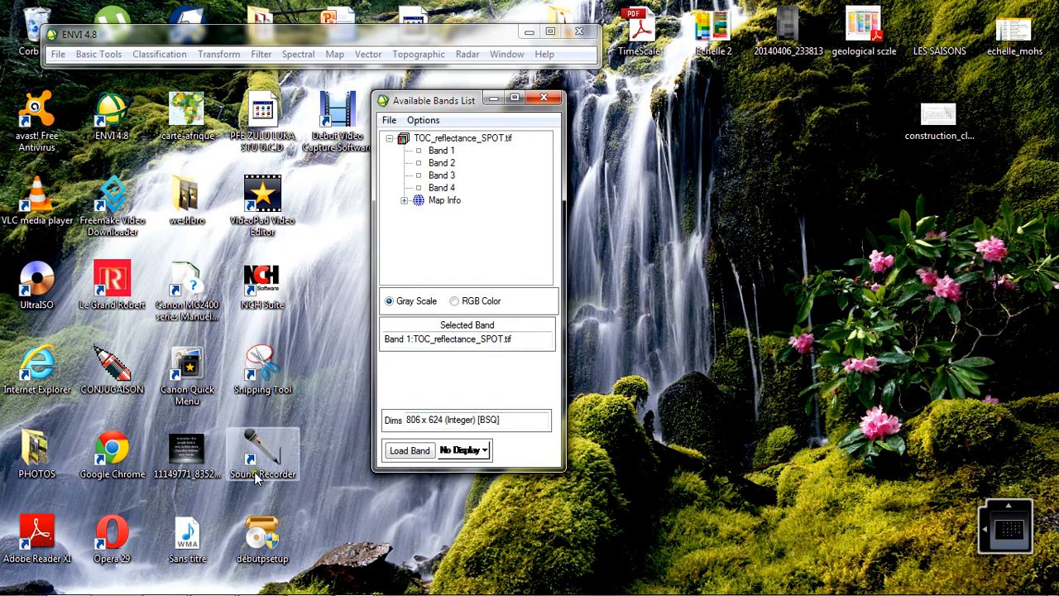
Step: Switch to the Snipping Tool and take a free-form capture of the desktop area around the pink flowers
click(242, 369)
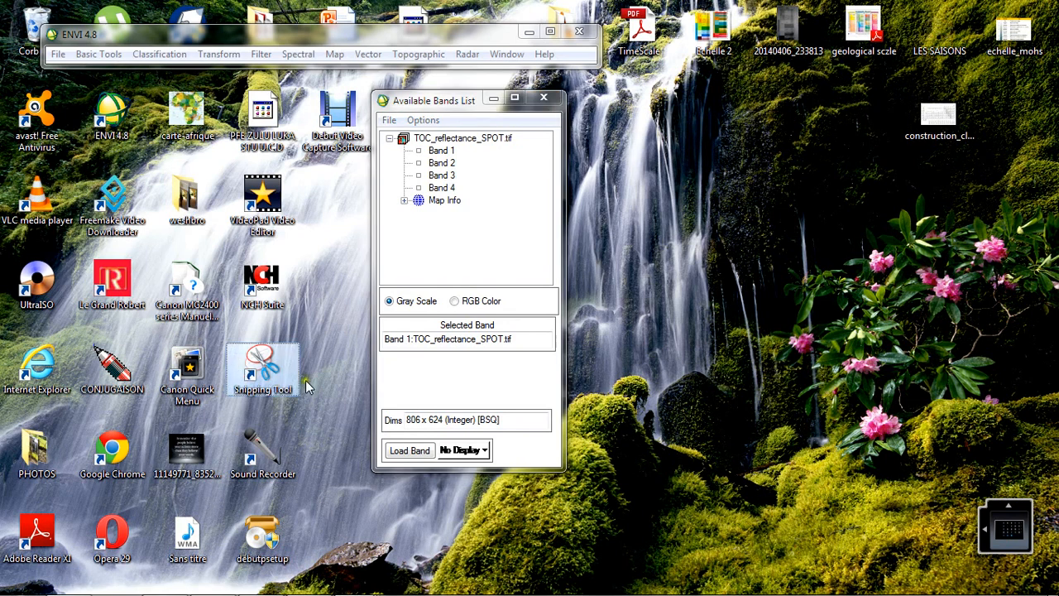
key(Return)
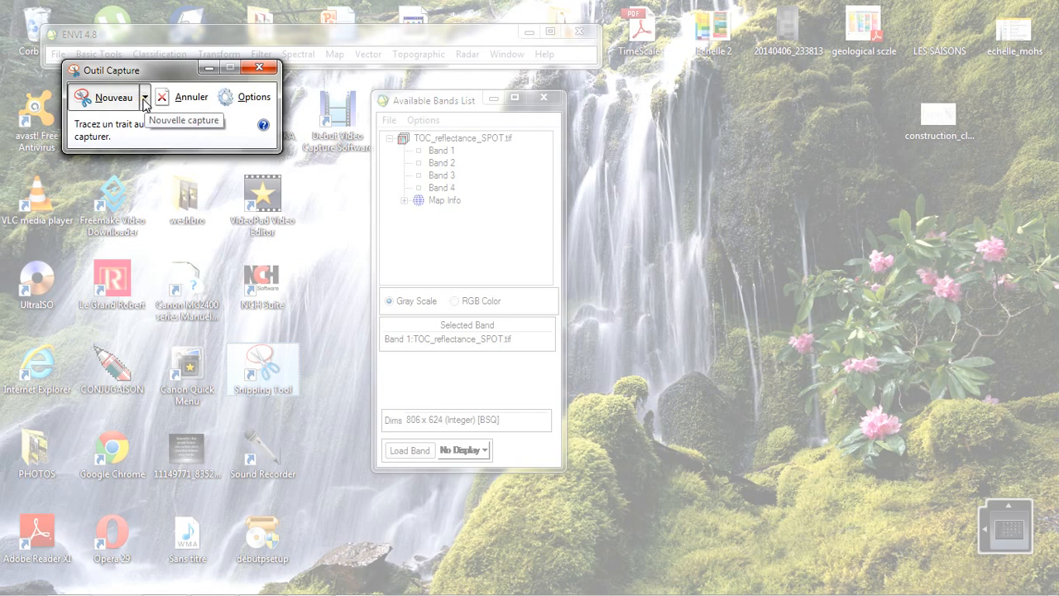
key(Escape)
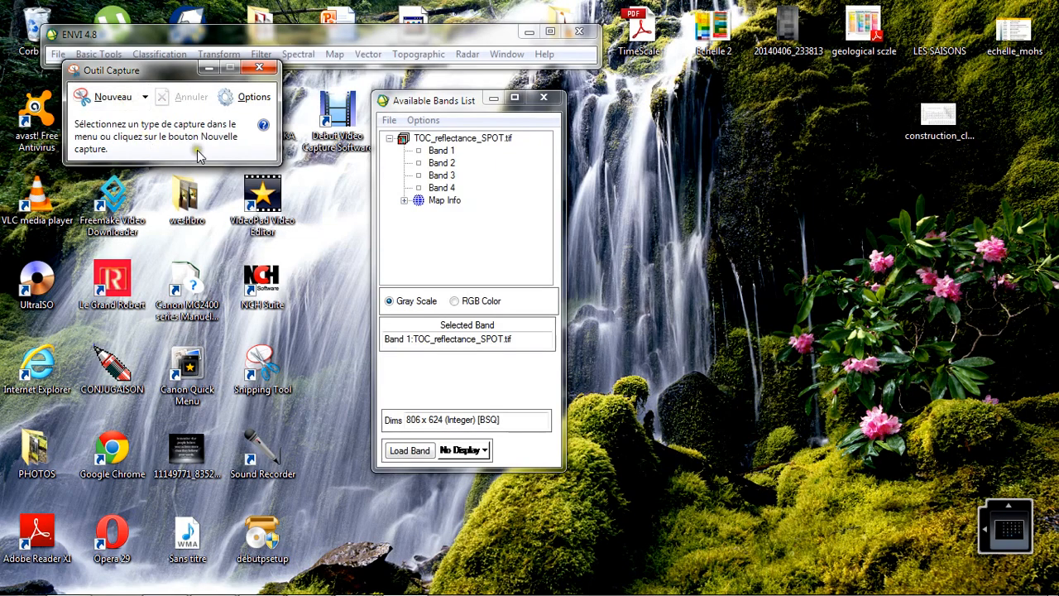
click(144, 98)
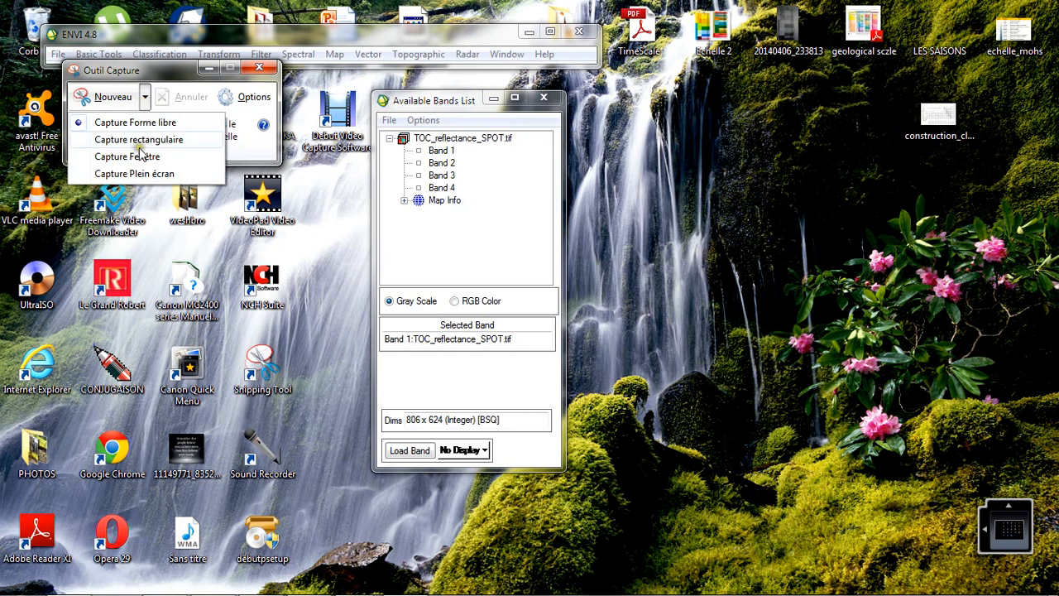
click(139, 124)
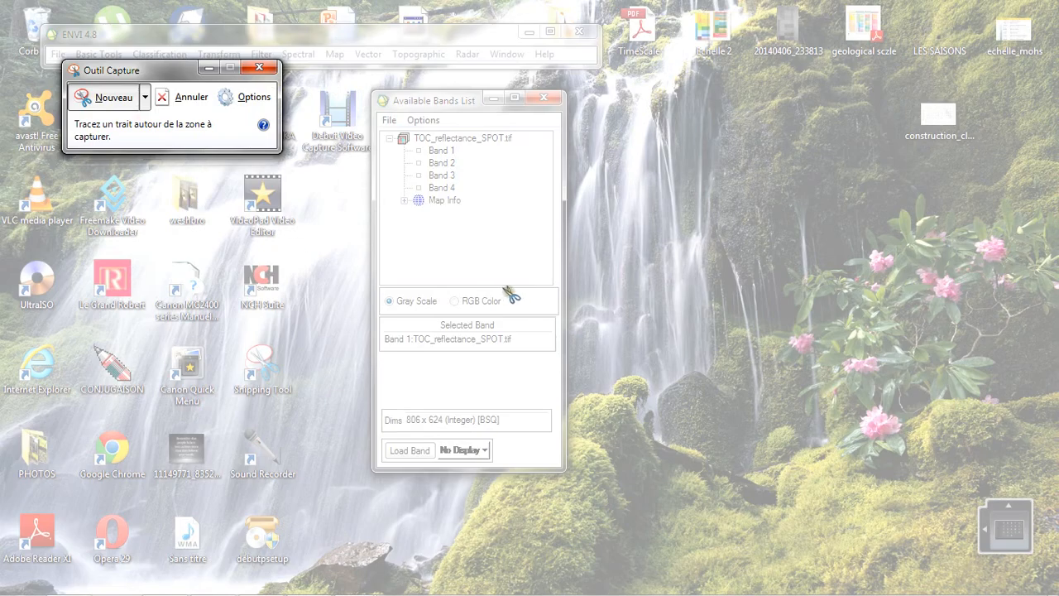
mouse_move(646, 172)
mouse_down()
mouse_move(989, 253)
mouse_move(1030, 467)
mouse_up()
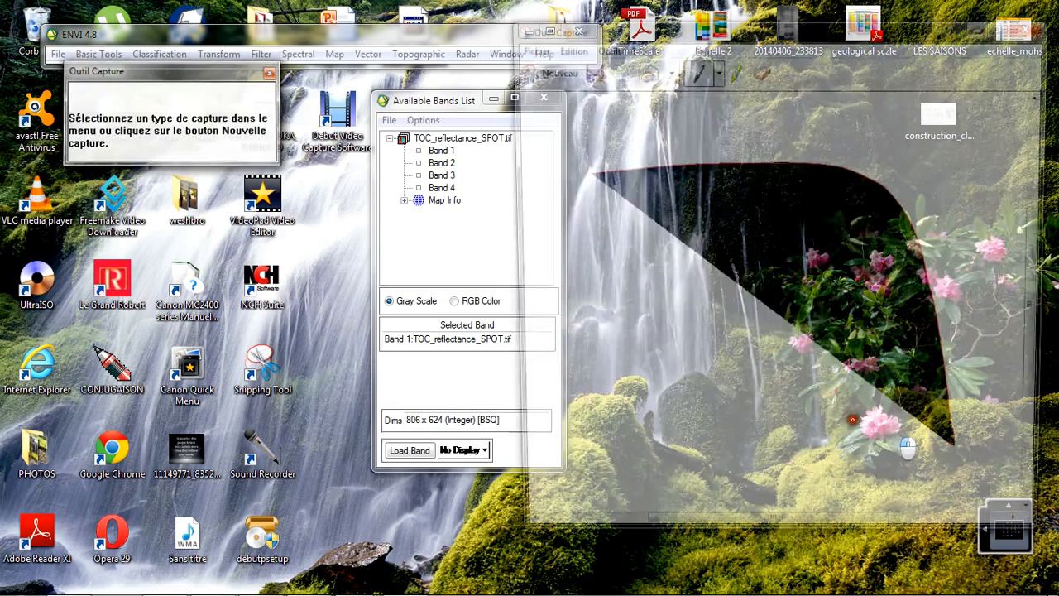
Step: Handwrite "ROI" below the captured image with an arrow down to "Region Of interest", and underline the last words
mouse_move(576, 320)
mouse_down()
mouse_move(587, 378)
mouse_move(602, 334)
mouse_move(649, 372)
mouse_move(686, 351)
mouse_up()
mouse_move(753, 337)
mouse_down()
mouse_move(762, 390)
mouse_move(768, 340)
mouse_up()
drag(755, 395, 766, 390)
mouse_move(589, 374)
mouse_down()
mouse_move(584, 445)
mouse_move(602, 413)
mouse_up()
mouse_move(577, 503)
mouse_down()
mouse_move(570, 477)
mouse_move(600, 487)
mouse_move(609, 473)
mouse_move(645, 468)
mouse_move(679, 494)
mouse_move(679, 461)
mouse_move(692, 492)
mouse_move(745, 485)
mouse_move(799, 456)
mouse_move(833, 456)
mouse_move(839, 485)
mouse_move(874, 471)
mouse_move(878, 485)
mouse_move(922, 489)
mouse_move(924, 469)
mouse_move(1002, 480)
mouse_move(985, 484)
mouse_move(1001, 475)
mouse_up()
click(878, 459)
drag(755, 502, 972, 497)
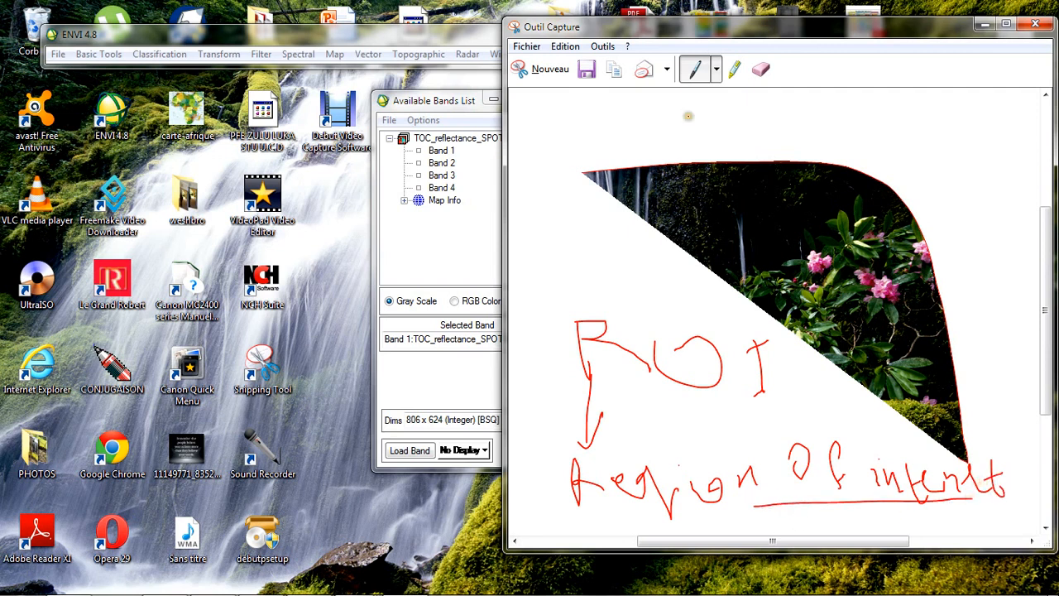
Step: Frame the handwritten "ROI" with the yellow highlighter and draw a red X above it with the pen
click(733, 70)
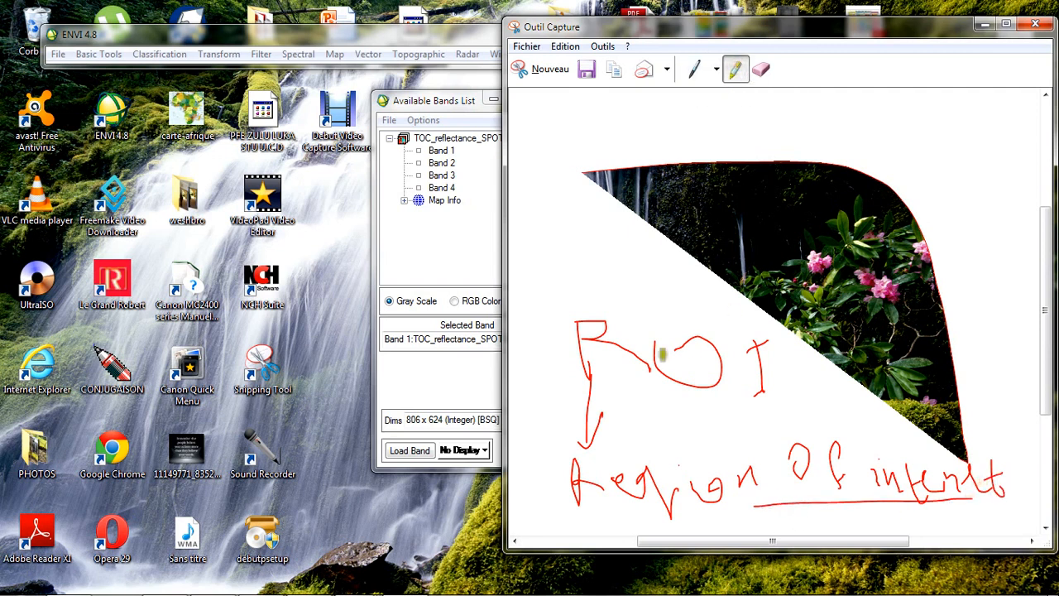
mouse_move(577, 374)
mouse_down()
mouse_move(759, 380)
mouse_move(837, 407)
mouse_move(511, 309)
mouse_move(533, 366)
mouse_move(573, 379)
mouse_up()
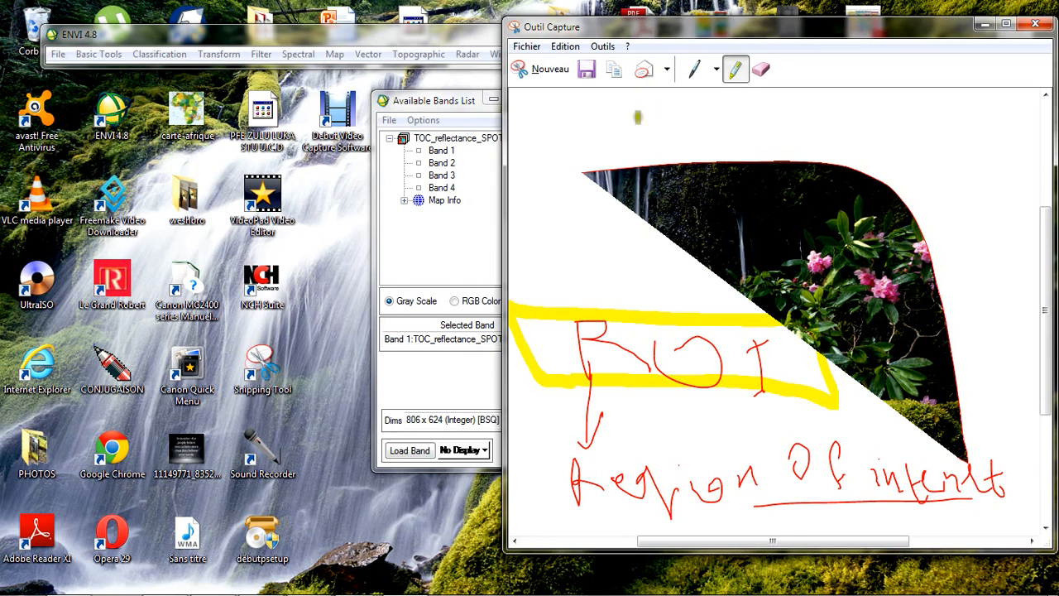
click(693, 70)
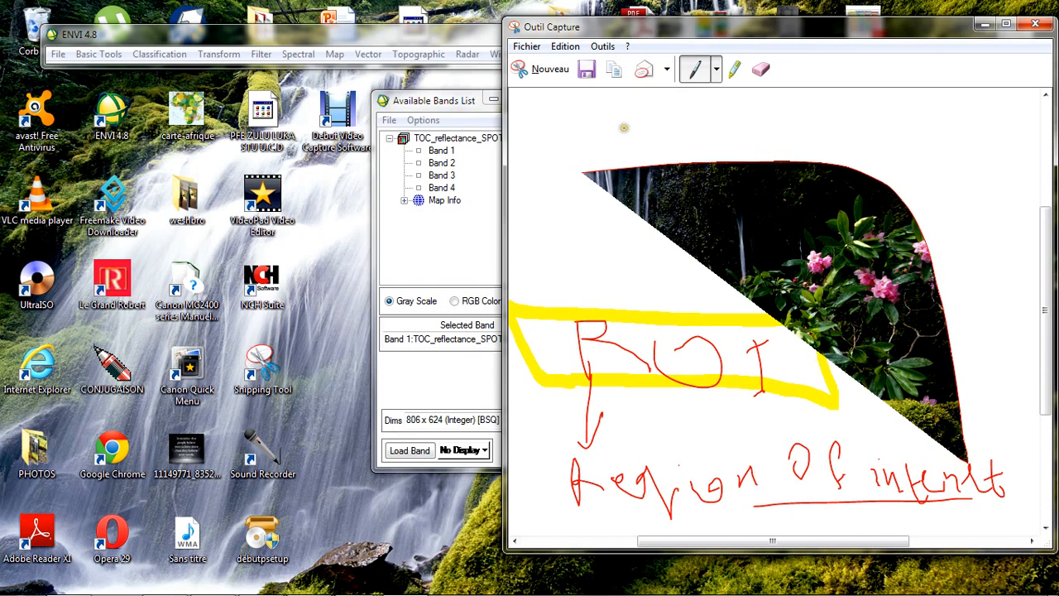
drag(619, 234, 571, 291)
drag(573, 233, 667, 292)
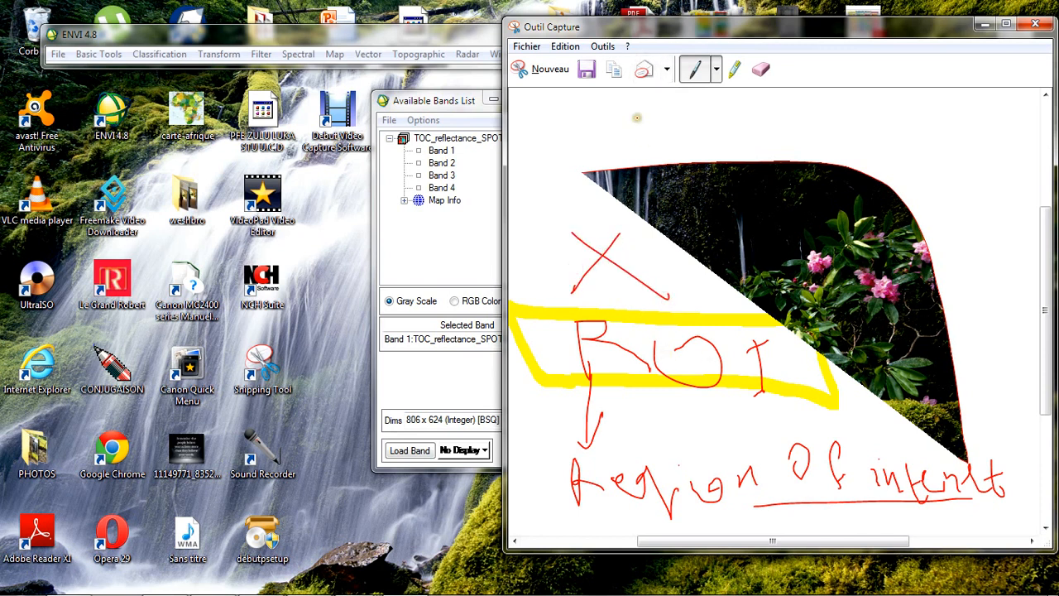
Step: Handwrite "Class n s:" above the captured image, add a branching arrow beside it and label the upper branch "Kmeans"
mouse_move(568, 120)
mouse_down()
mouse_move(538, 136)
mouse_move(562, 127)
mouse_move(600, 154)
mouse_move(662, 162)
mouse_up()
mouse_move(698, 131)
mouse_down()
mouse_move(695, 151)
mouse_move(728, 137)
mouse_move(749, 157)
mouse_up()
drag(843, 90, 842, 214)
drag(828, 125, 881, 107)
drag(839, 188, 873, 167)
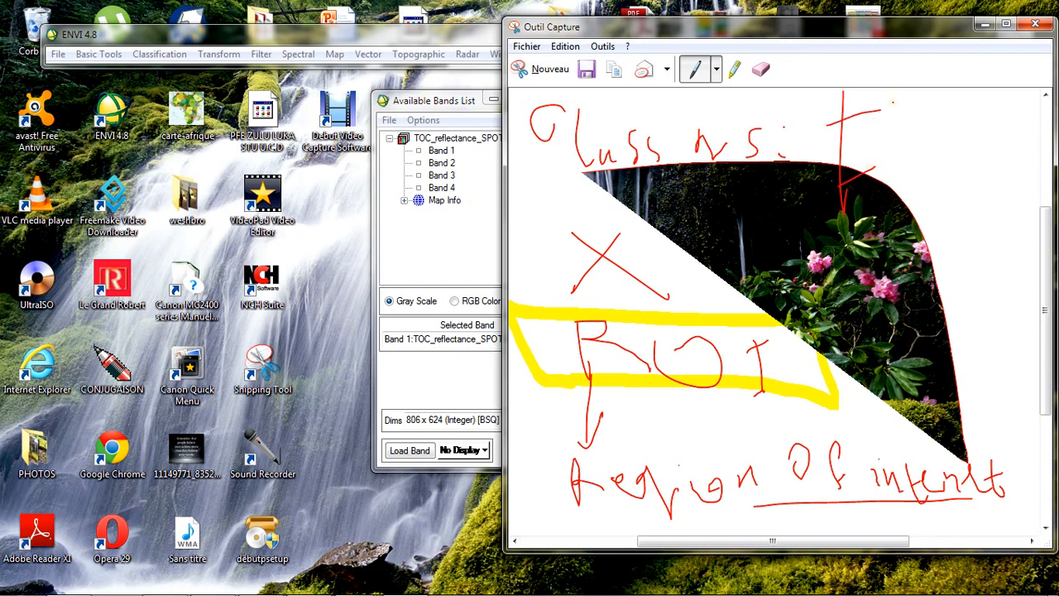
drag(894, 100, 896, 135)
drag(914, 98, 908, 123)
drag(917, 112, 1036, 123)
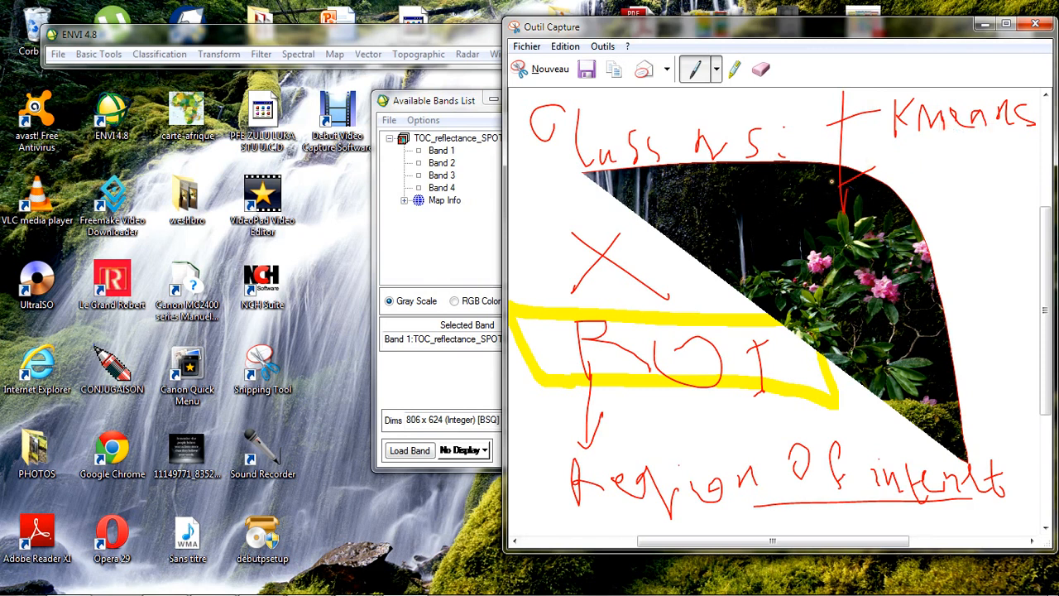
Step: Check ENVI's unsupervised classification methods, label the lower branch "ISO Data" with an underline, and minimize the capture window
mouse_move(857, 178)
mouse_down()
mouse_move(877, 169)
mouse_move(888, 188)
mouse_up()
click(158, 55)
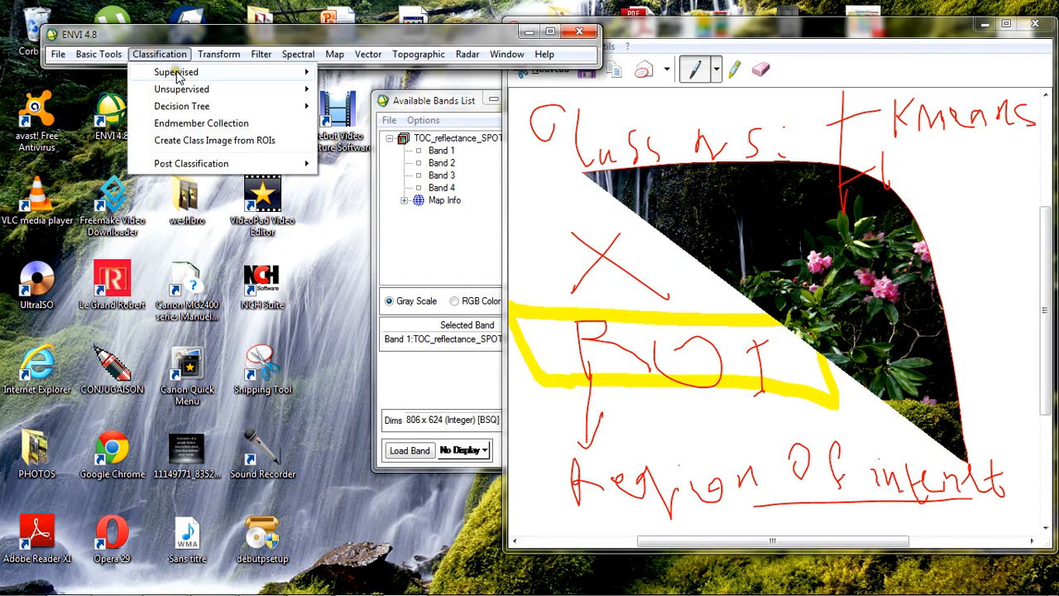
mouse_move(177, 75)
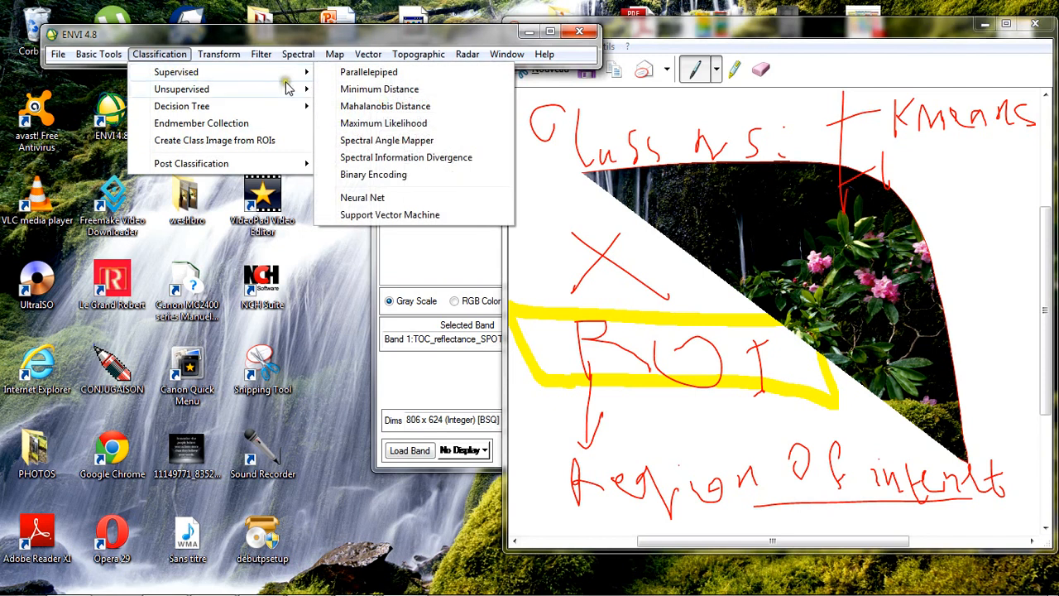
mouse_move(302, 93)
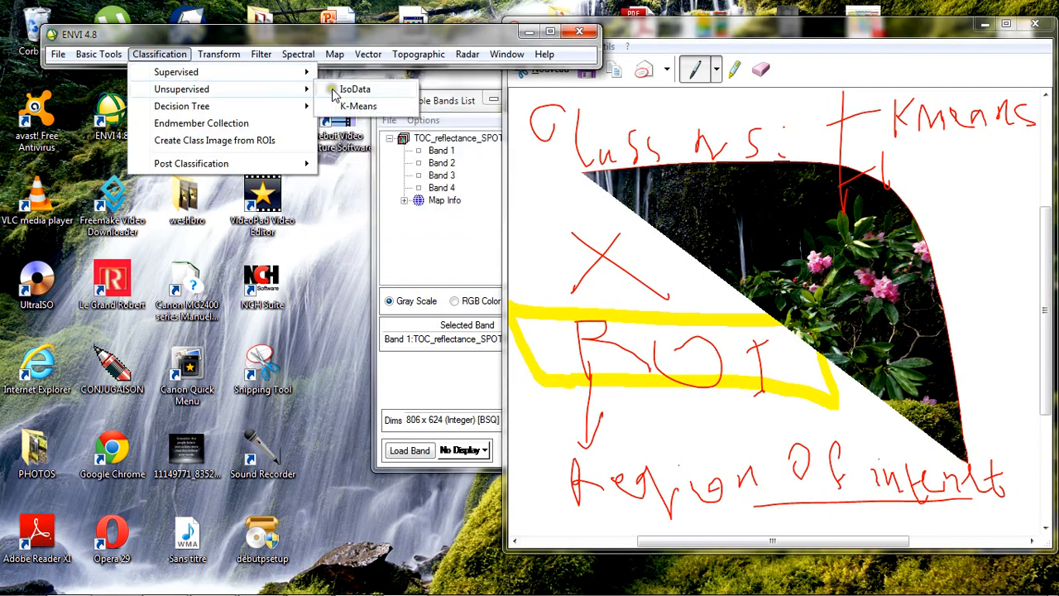
click(906, 167)
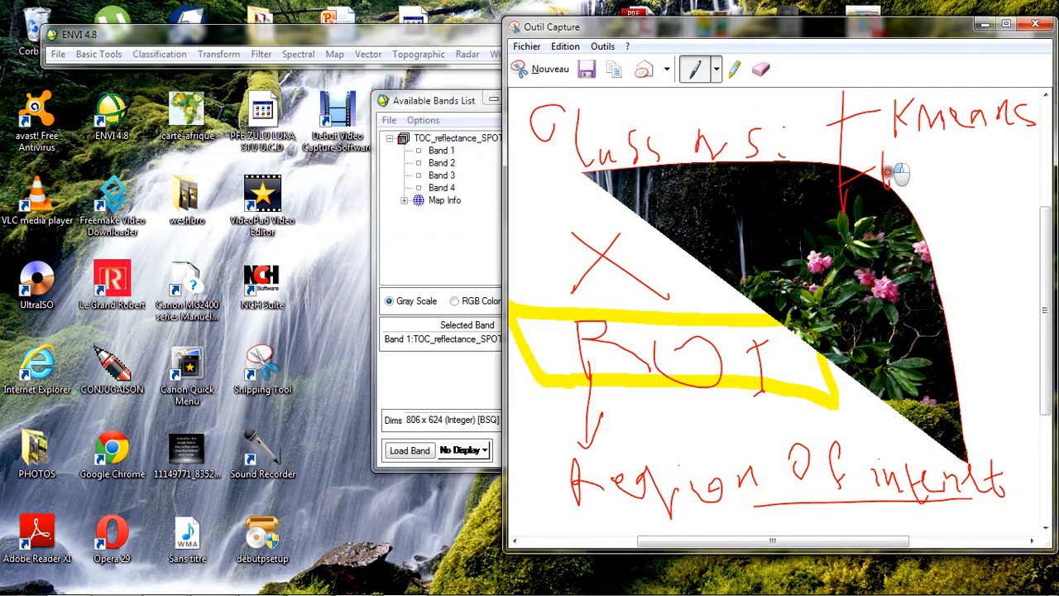
mouse_move(908, 160)
mouse_down()
mouse_move(919, 183)
mouse_move(936, 162)
mouse_move(973, 155)
mouse_move(1025, 175)
mouse_move(1020, 162)
mouse_move(1029, 180)
mouse_up()
drag(831, 204, 1038, 195)
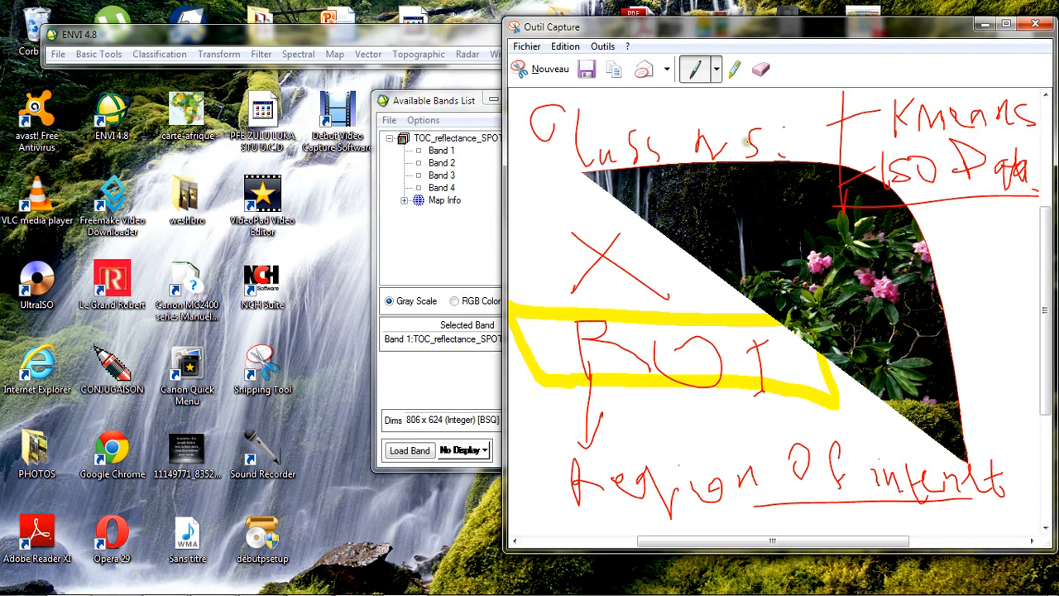
click(984, 25)
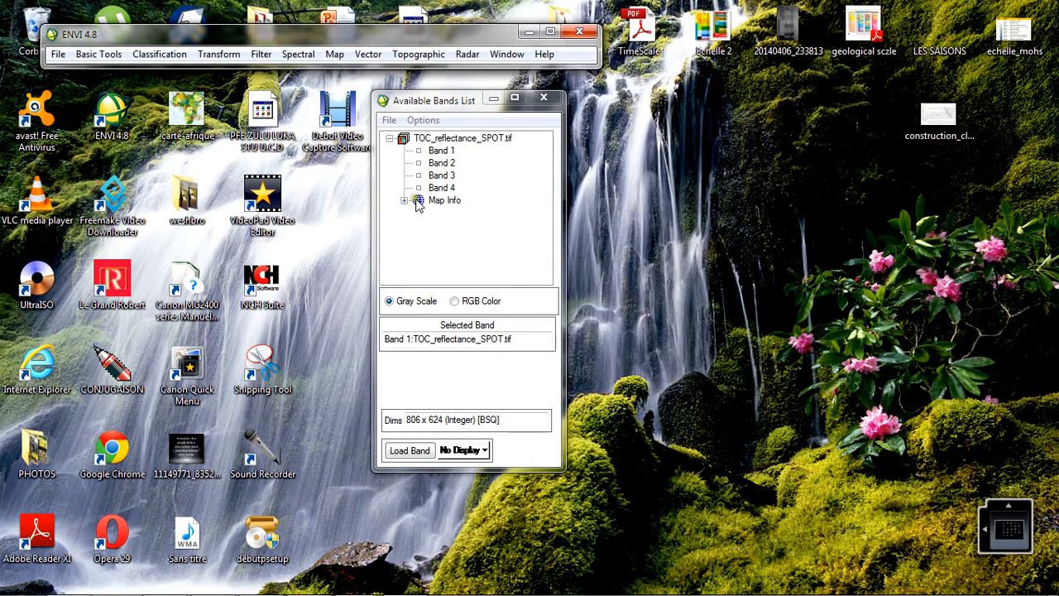
Step: Load an RGB composite with Band 3 as red, Band 2 as green and Band 1 as blue, and reposition its display window
click(443, 175)
click(442, 163)
click(454, 300)
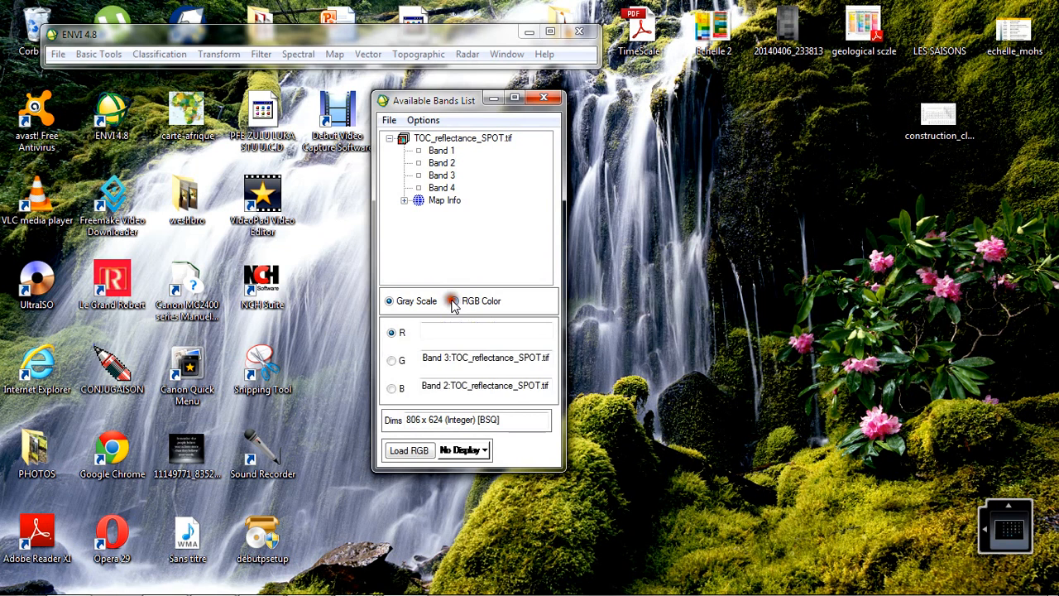
click(449, 177)
click(442, 162)
click(441, 151)
click(409, 450)
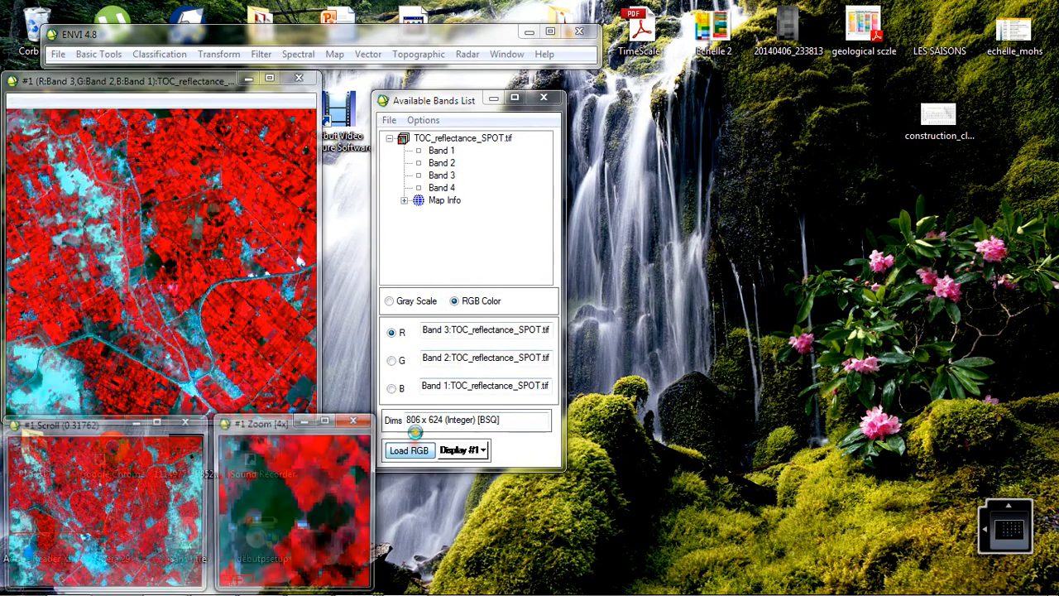
drag(174, 86, 208, 86)
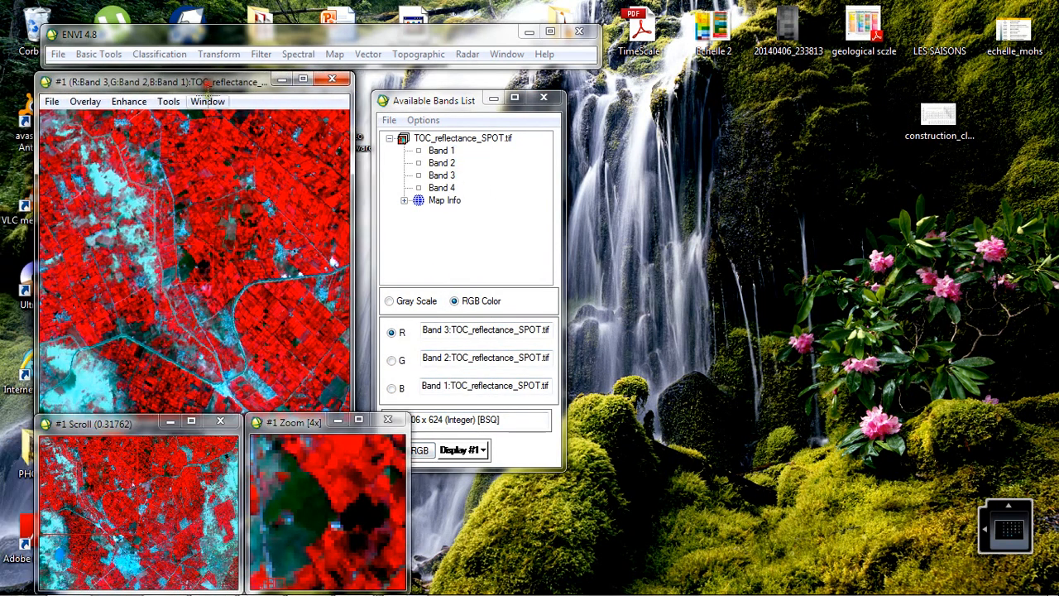
Step: Start an unsupervised IsoData classification with TOC_reflectance_SPOT.tif as the input file
click(159, 55)
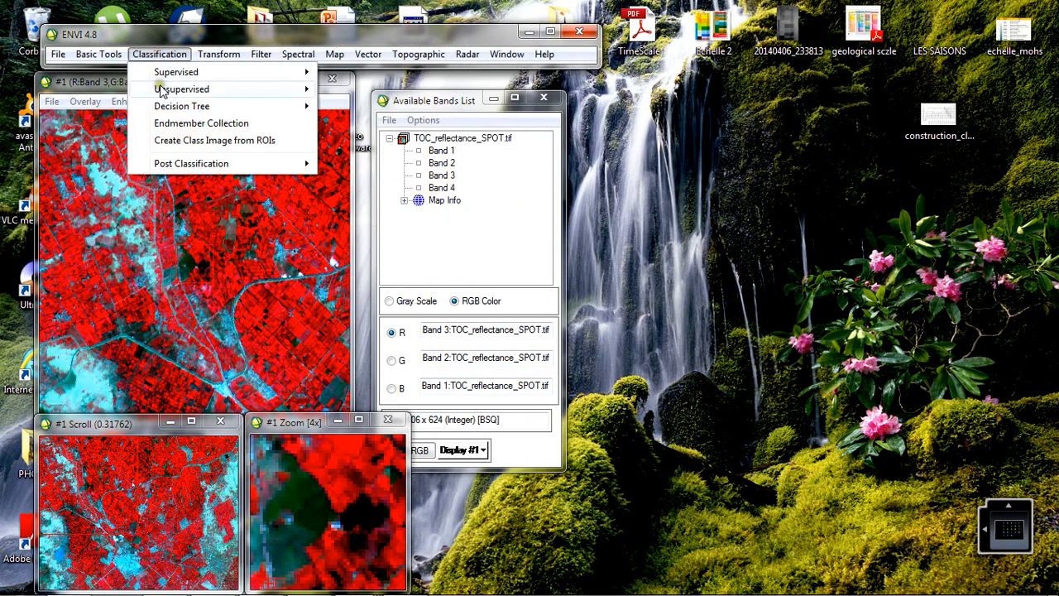
mouse_move(162, 89)
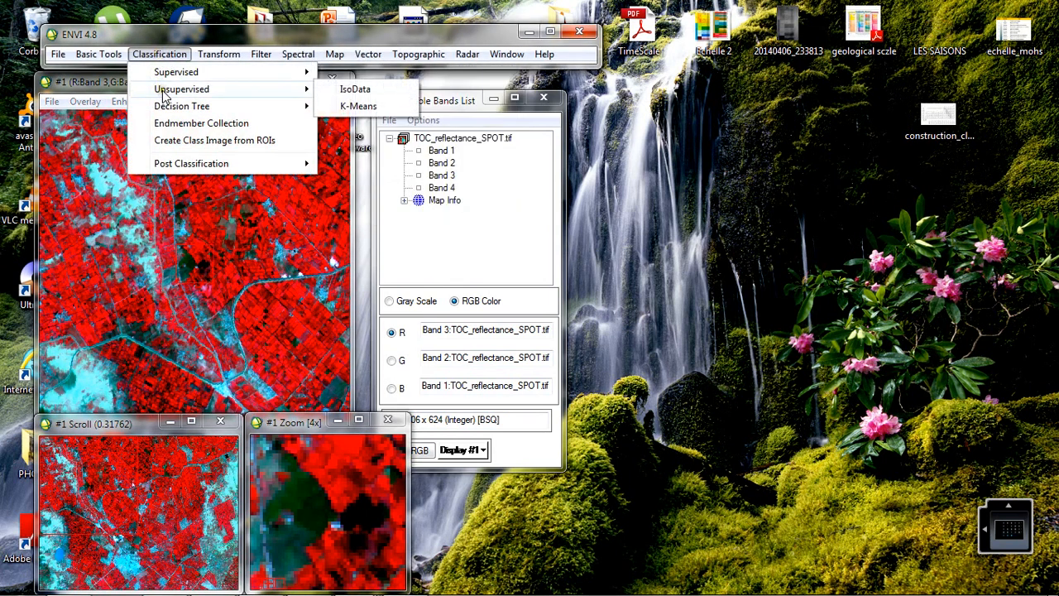
click(347, 106)
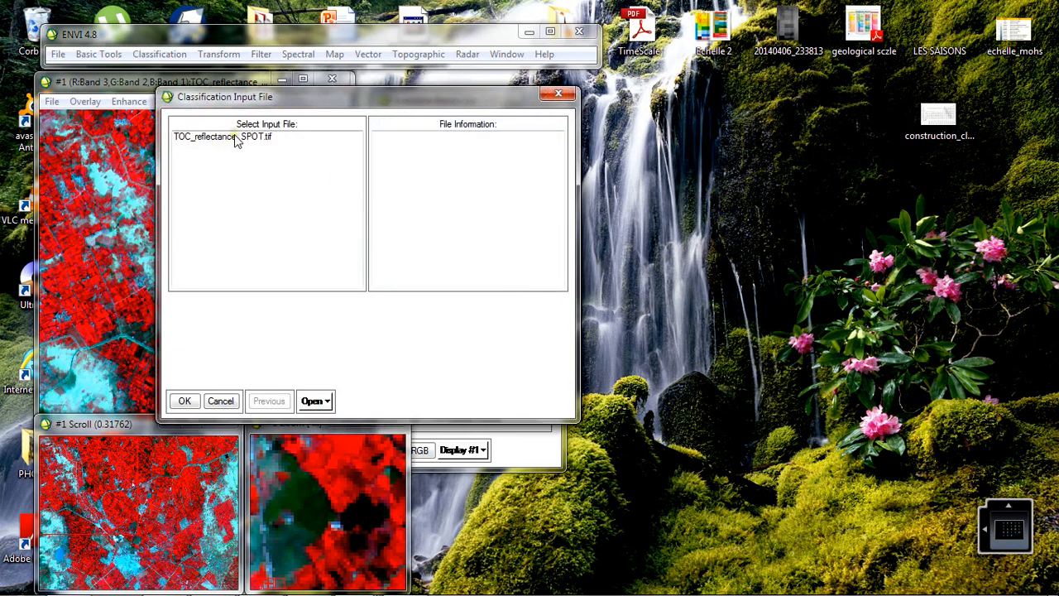
click(214, 141)
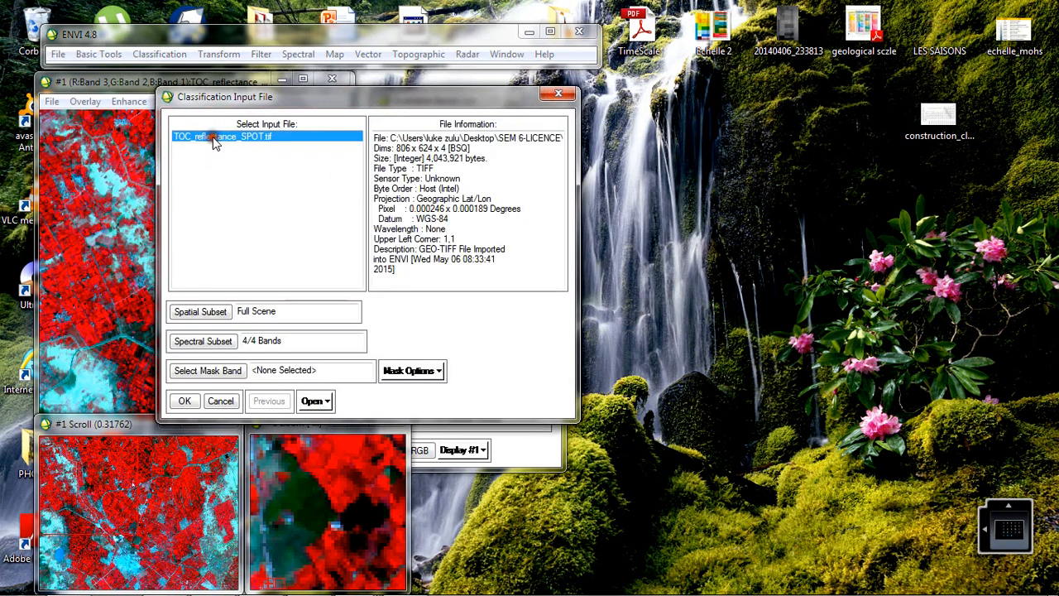
click(184, 399)
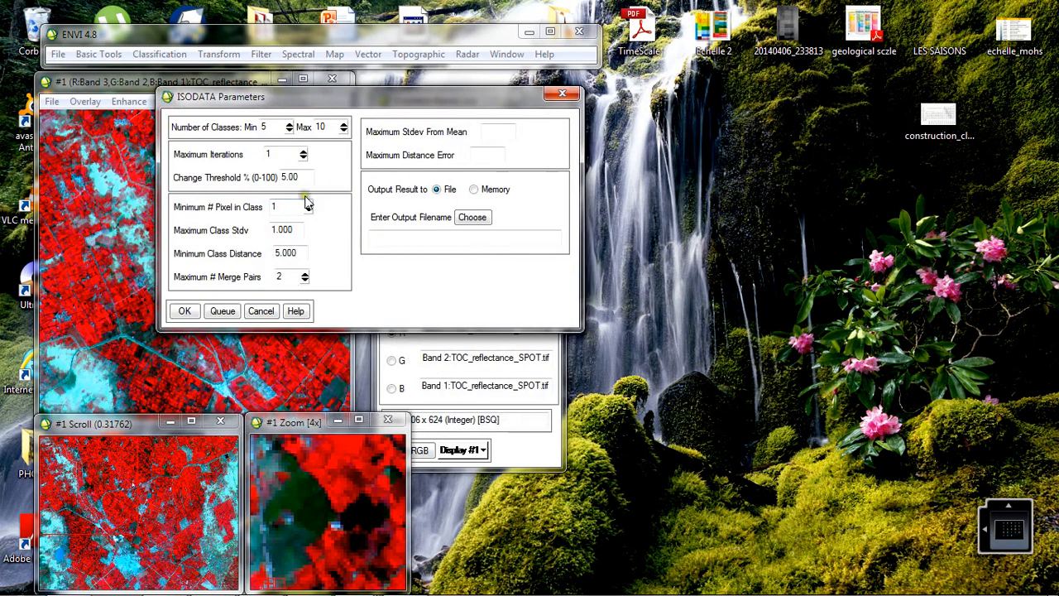
Step: Choose the GEOMATIQUE folder inside the desktop's SEM 6-LICENCE folder as the location for the ISODATA output file
click(404, 238)
click(416, 233)
click(474, 220)
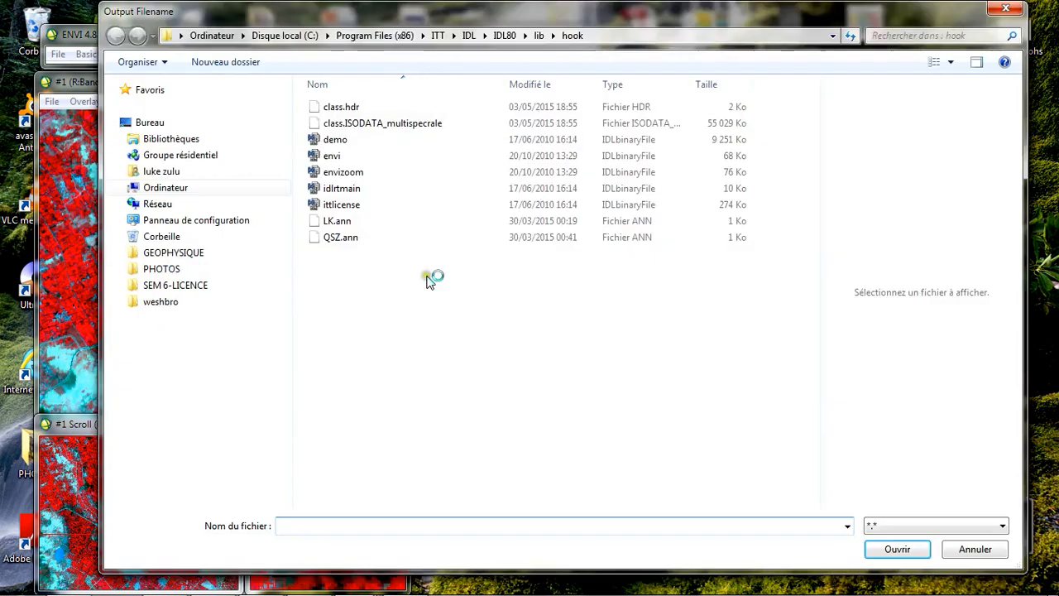
click(165, 125)
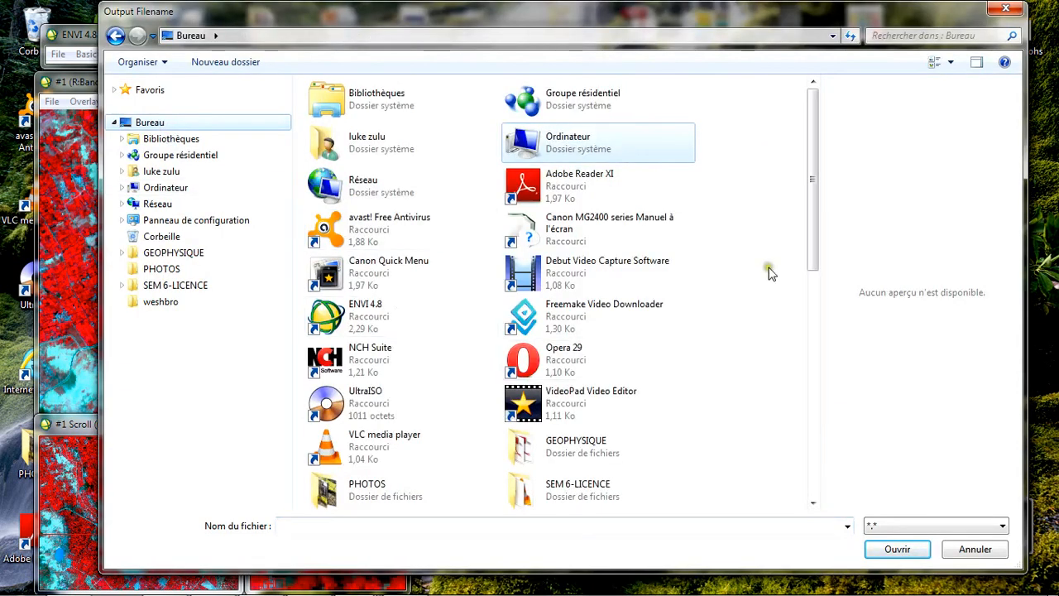
double_click(551, 488)
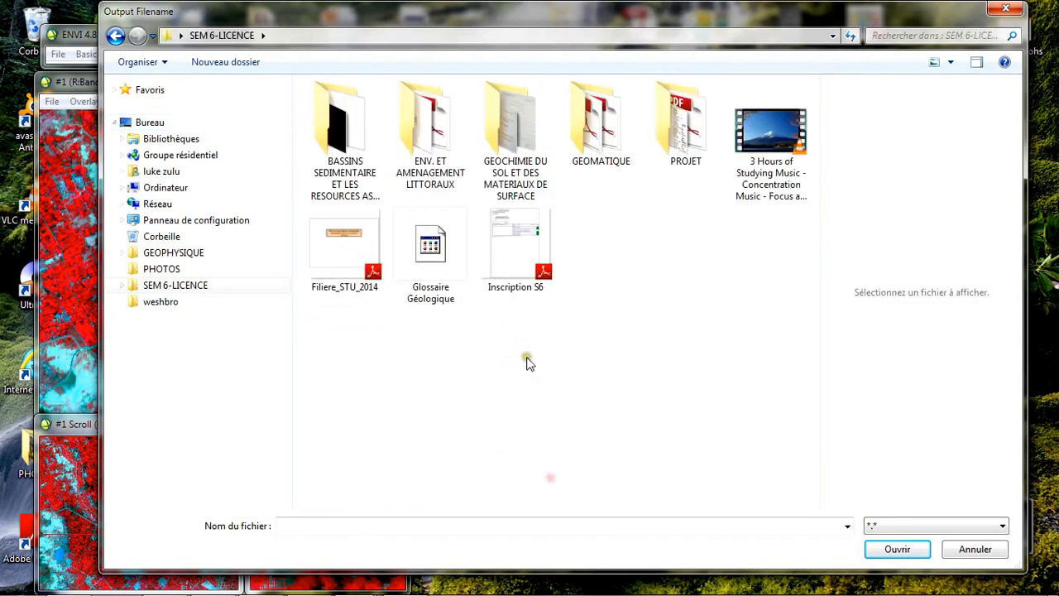
double_click(591, 157)
Step: Name the output file "Classification nos superv_IsoData" and run the ISODATA classification with the default parameters
click(468, 524)
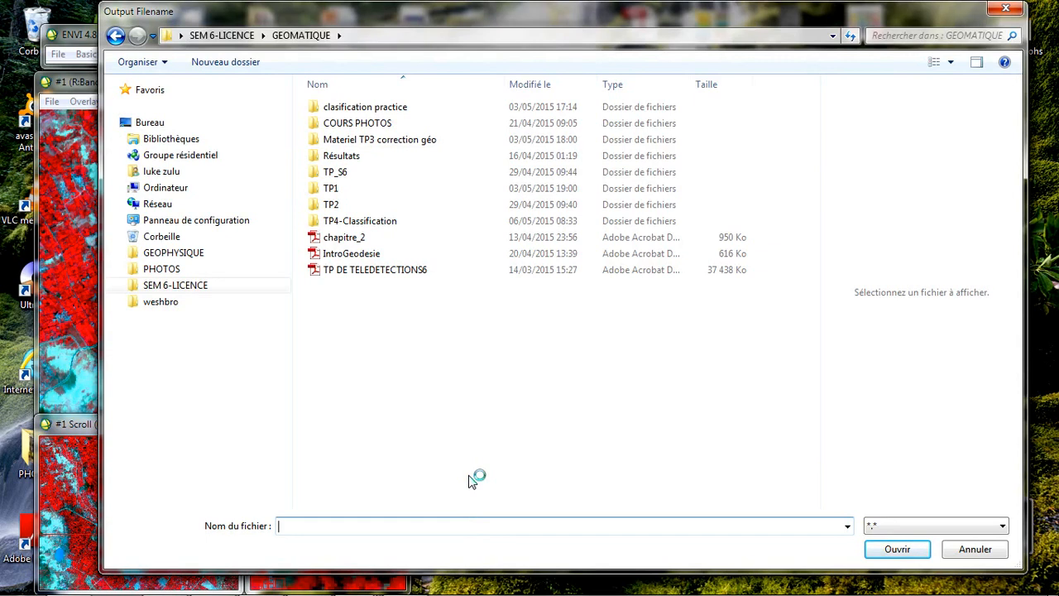
text(Cl)
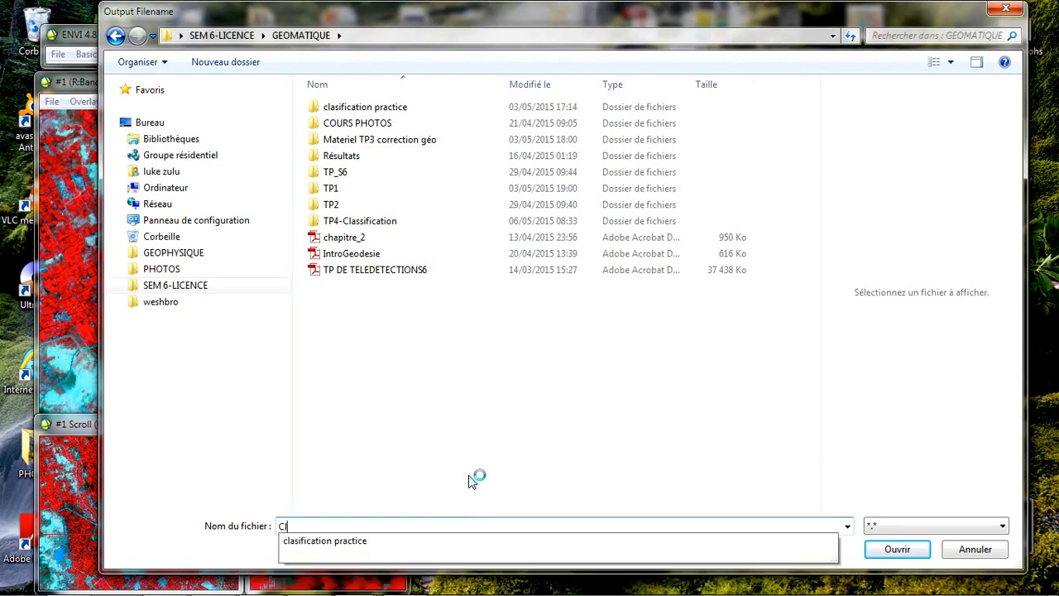
text(assification nos superv_I)
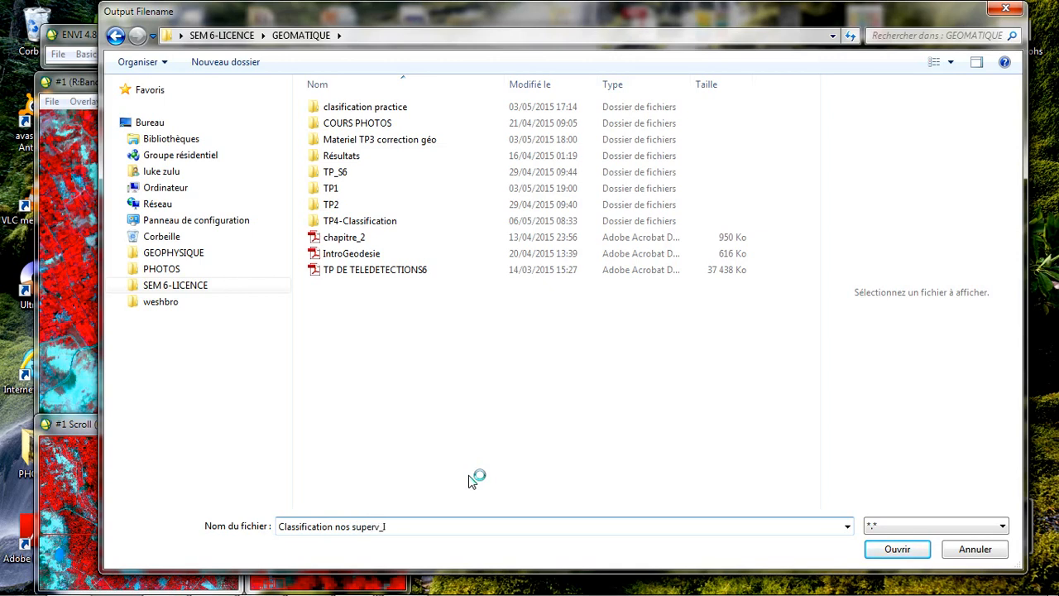
text(ata)
click(896, 548)
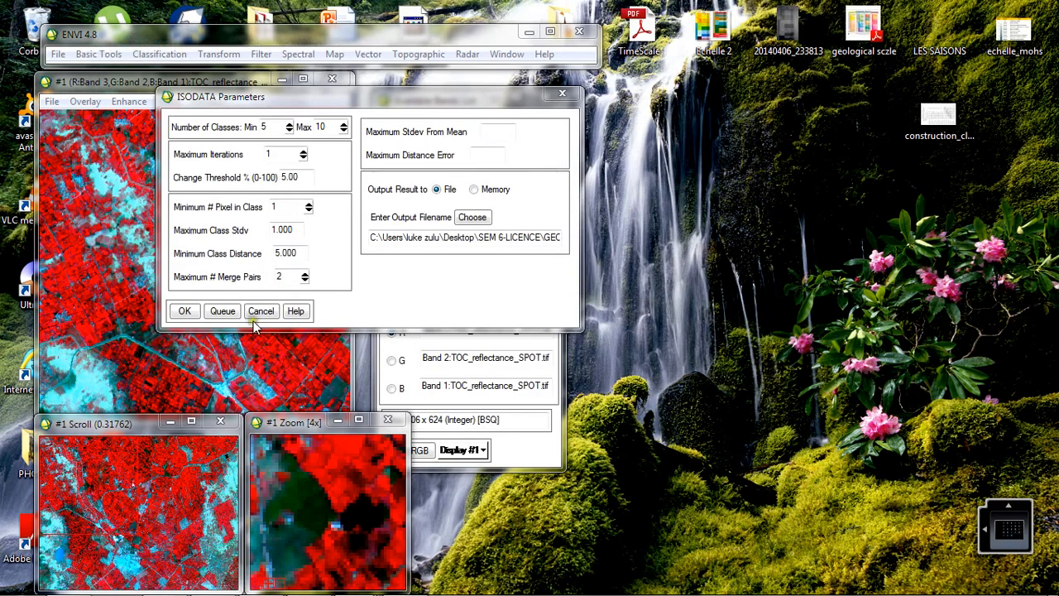
click(187, 310)
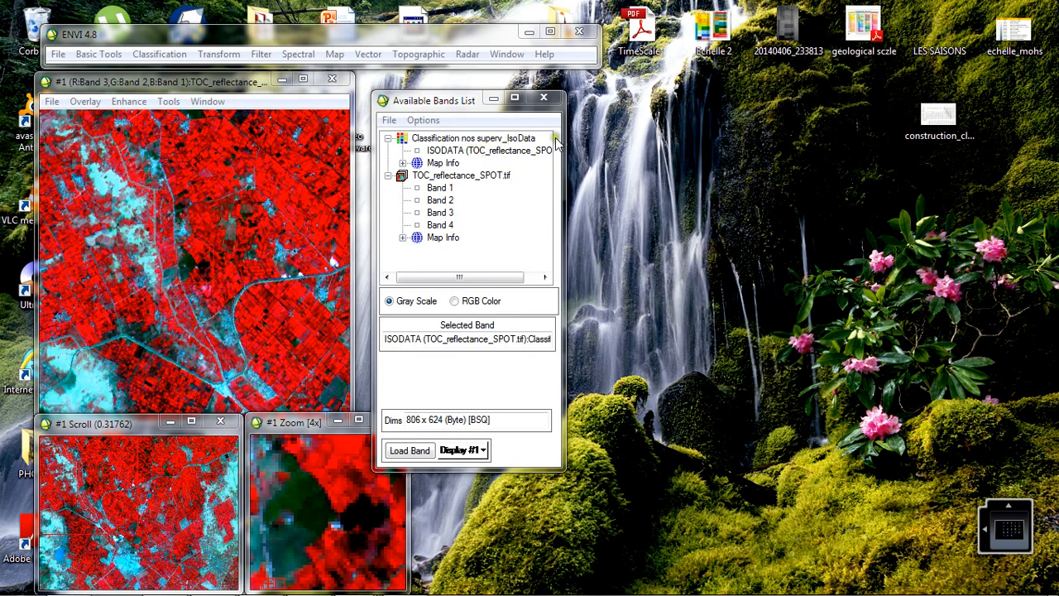
Step: Create a new image display, Display #2, and move its window clear of the Available Bands List
click(484, 449)
click(479, 470)
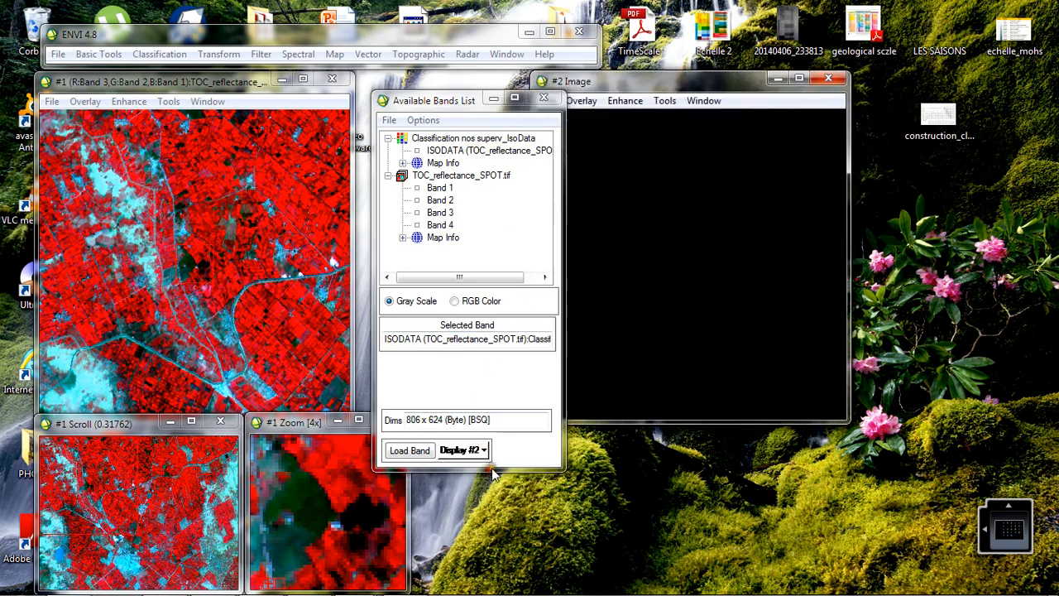
drag(691, 79, 828, 66)
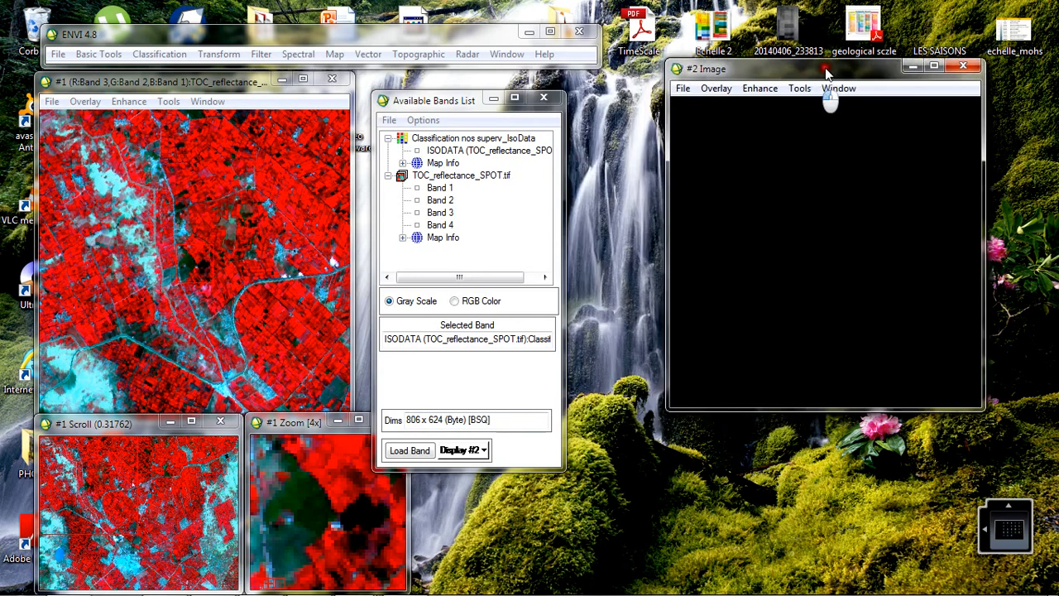
Step: Load the ISODATA band as red, green and blue into Display #2, reposition its window and dismiss the Windows color scheme prompt
click(454, 301)
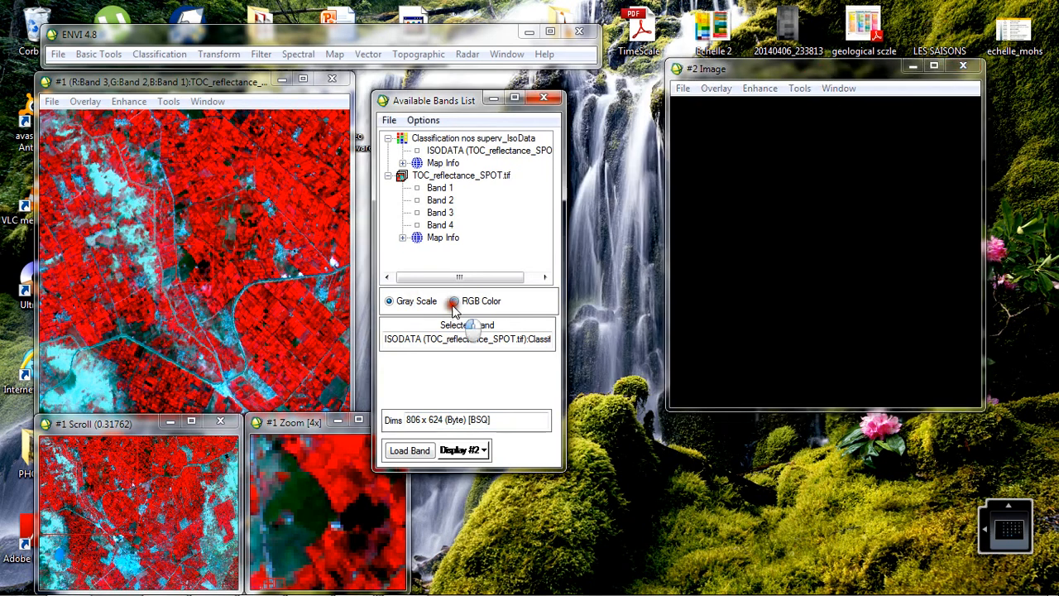
click(444, 151)
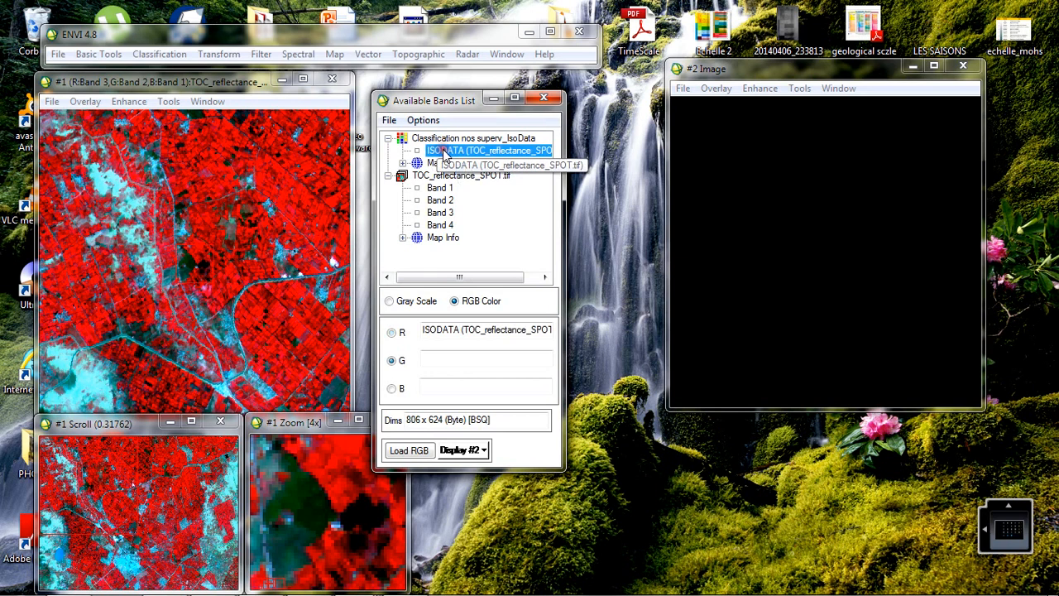
click(444, 153)
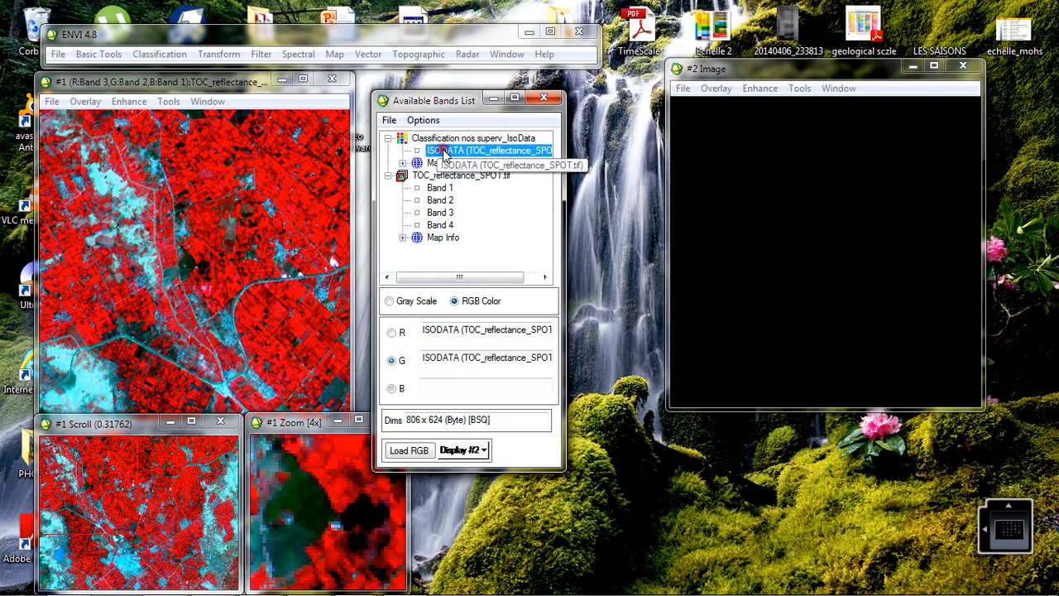
click(444, 153)
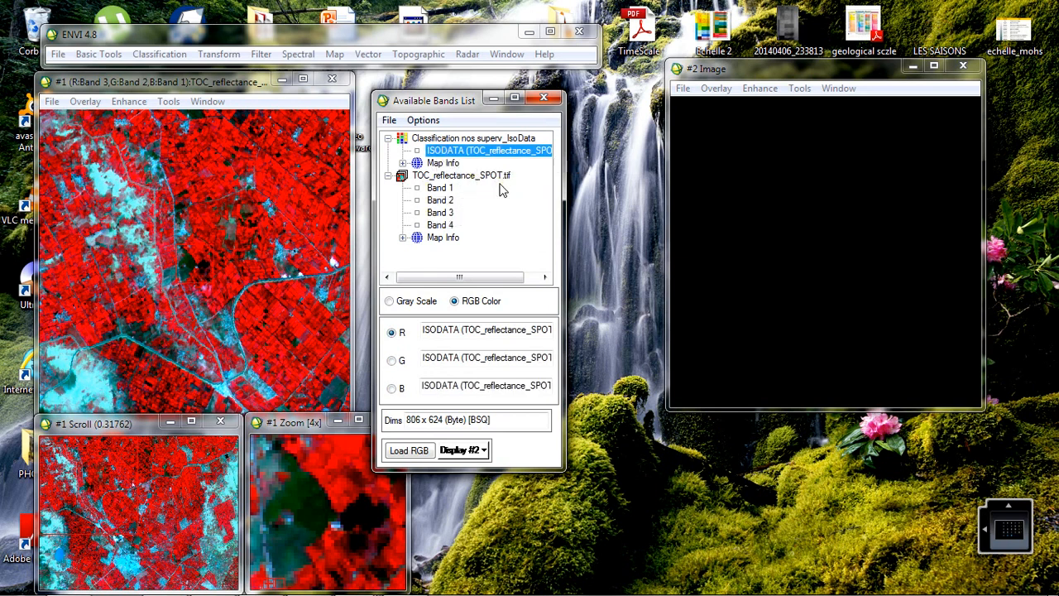
click(422, 451)
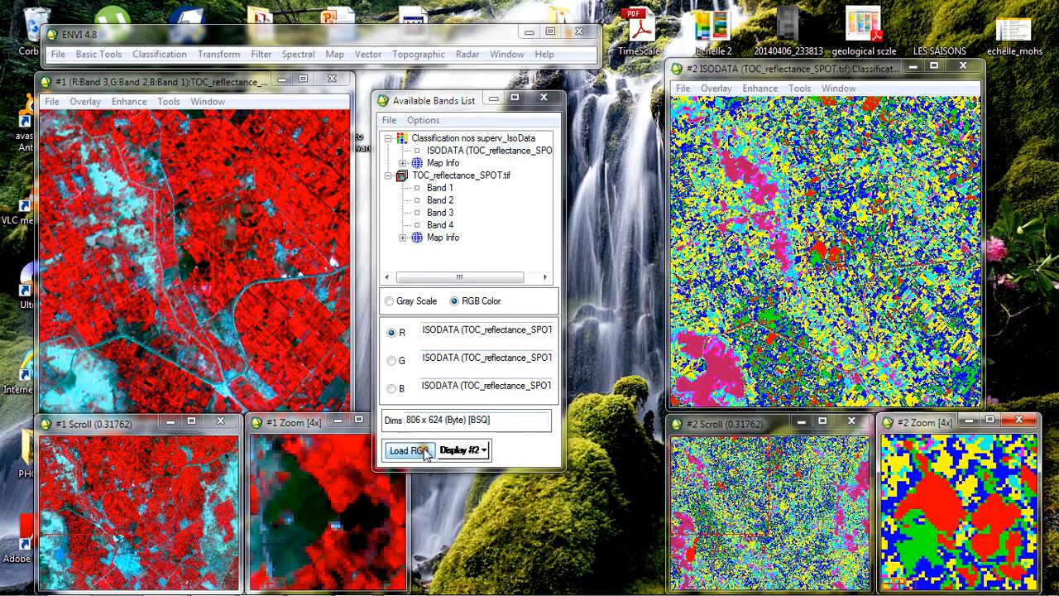
drag(815, 74, 801, 26)
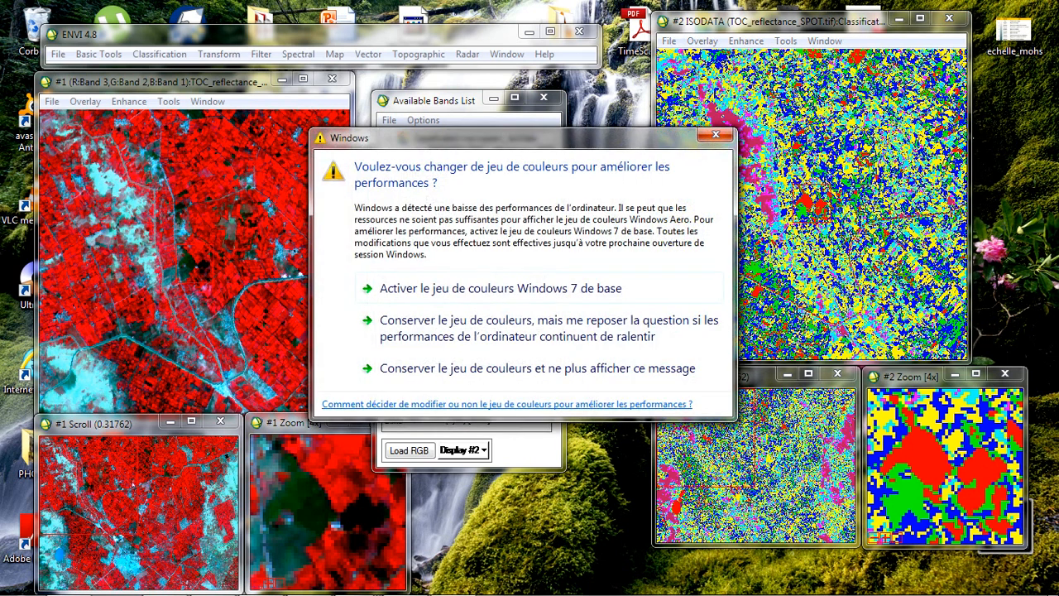
click(715, 135)
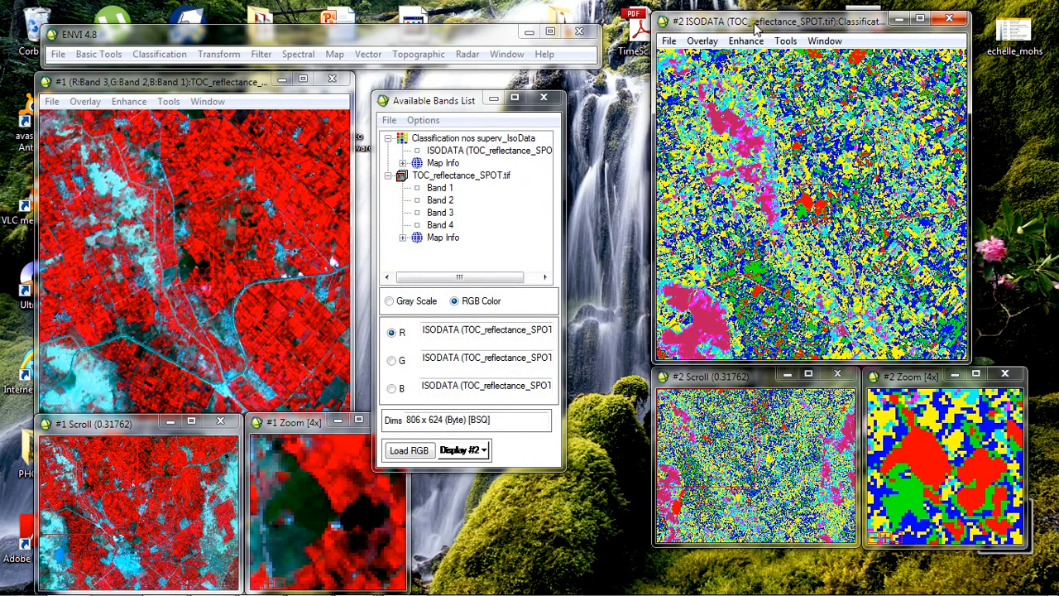
Step: Set up a text annotation for the classified image reading "Carte d'ocupation du sol de Sidi Benour", in black with thickness 2
click(695, 45)
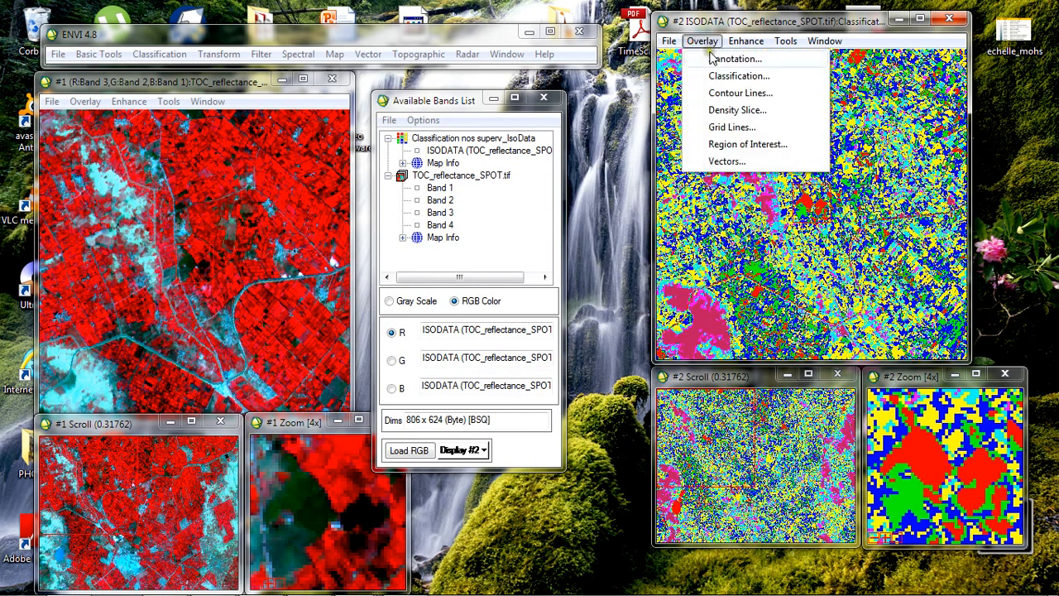
click(716, 60)
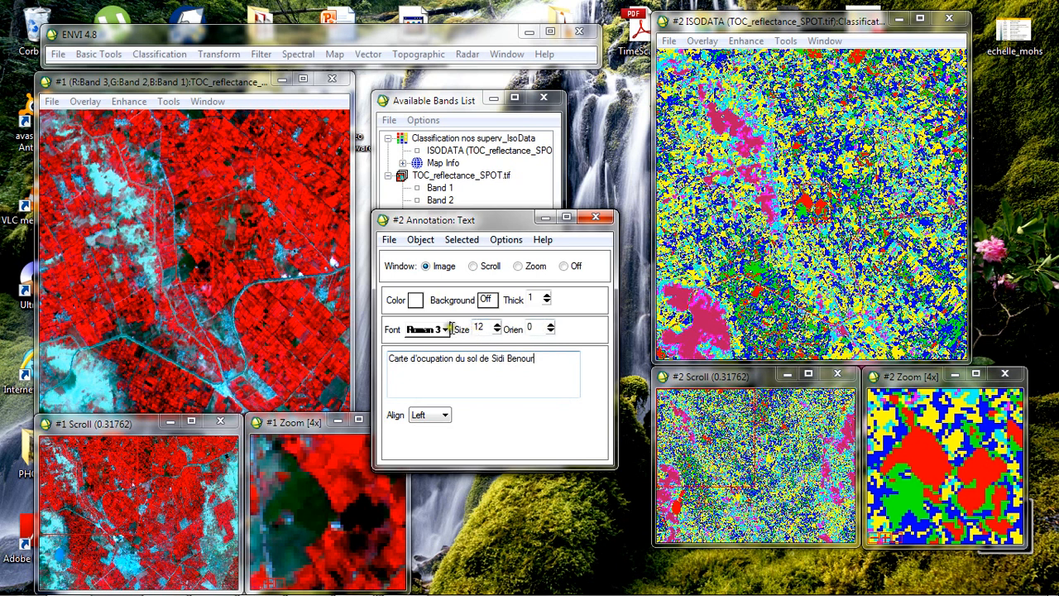
click(415, 300)
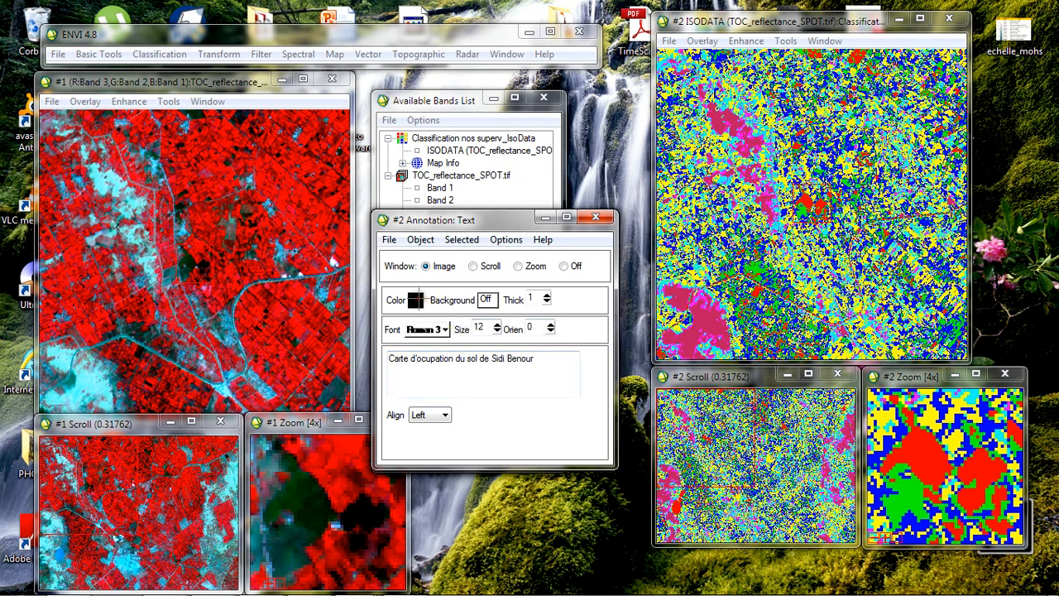
click(416, 300)
mouse_move(451, 310)
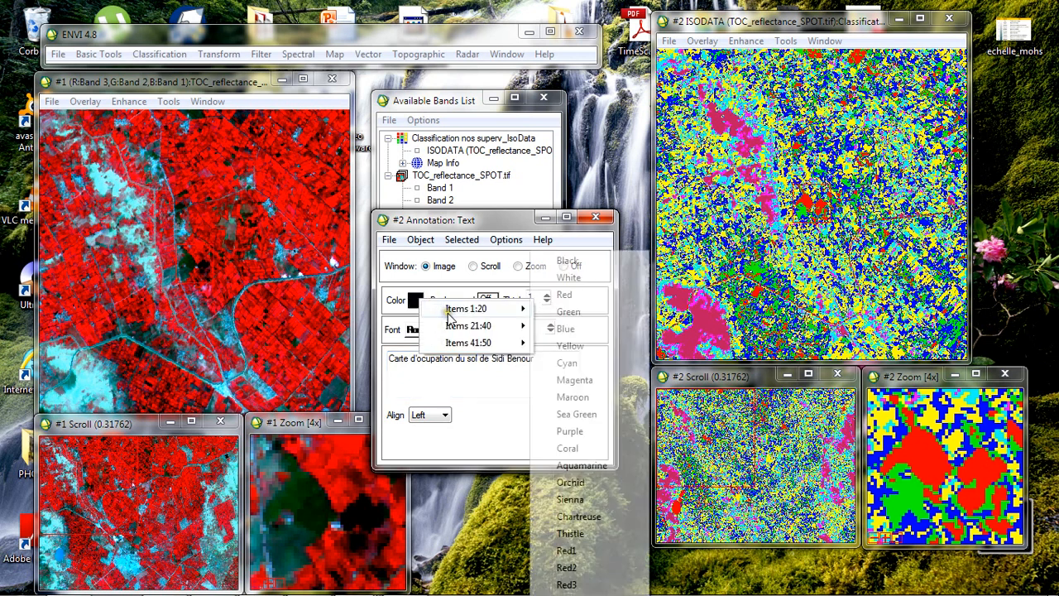
click(567, 263)
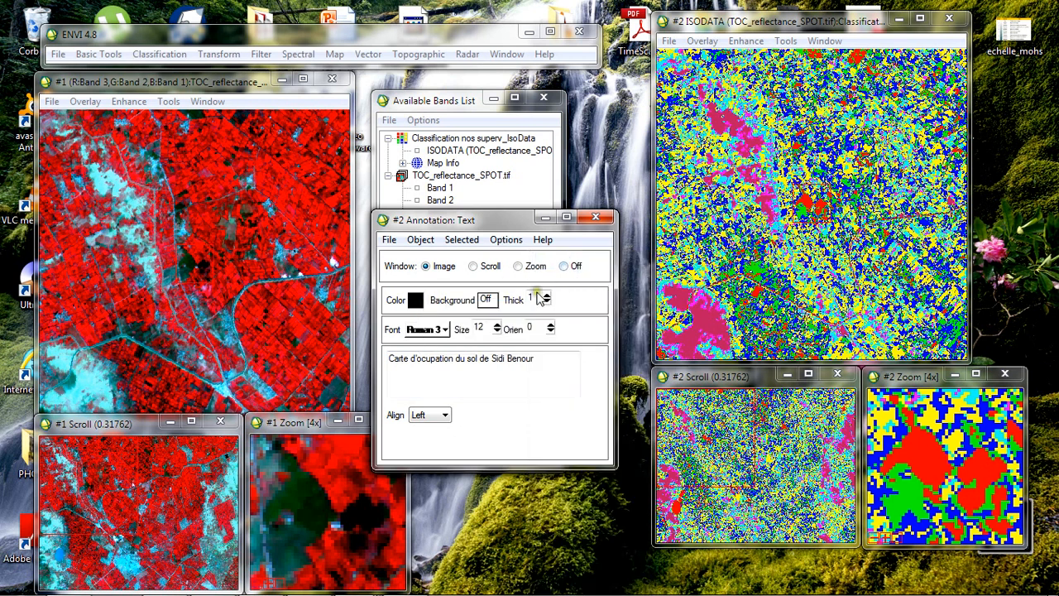
click(546, 294)
click(444, 330)
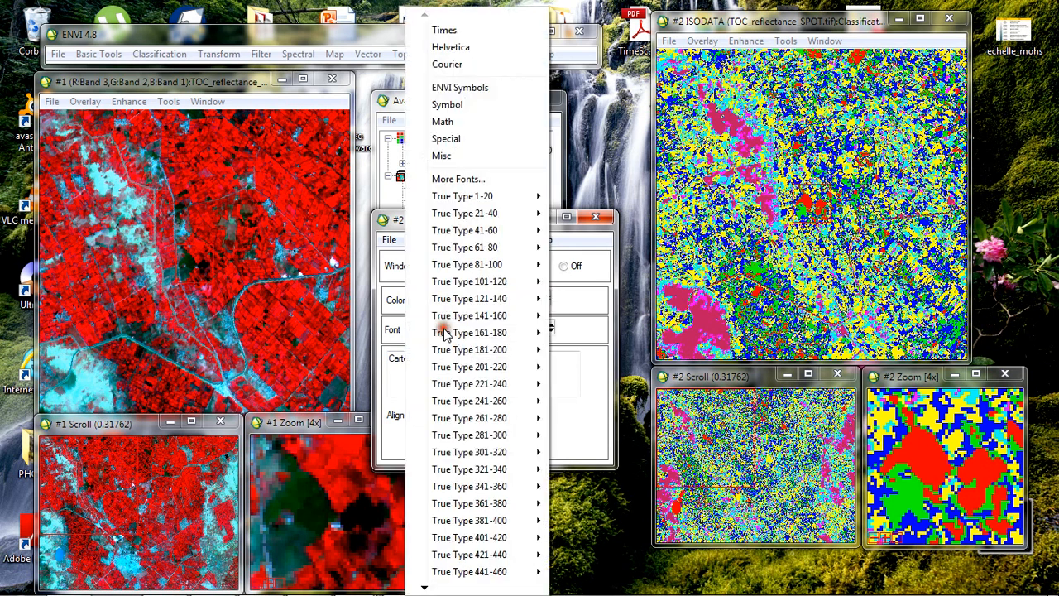
mouse_move(448, 331)
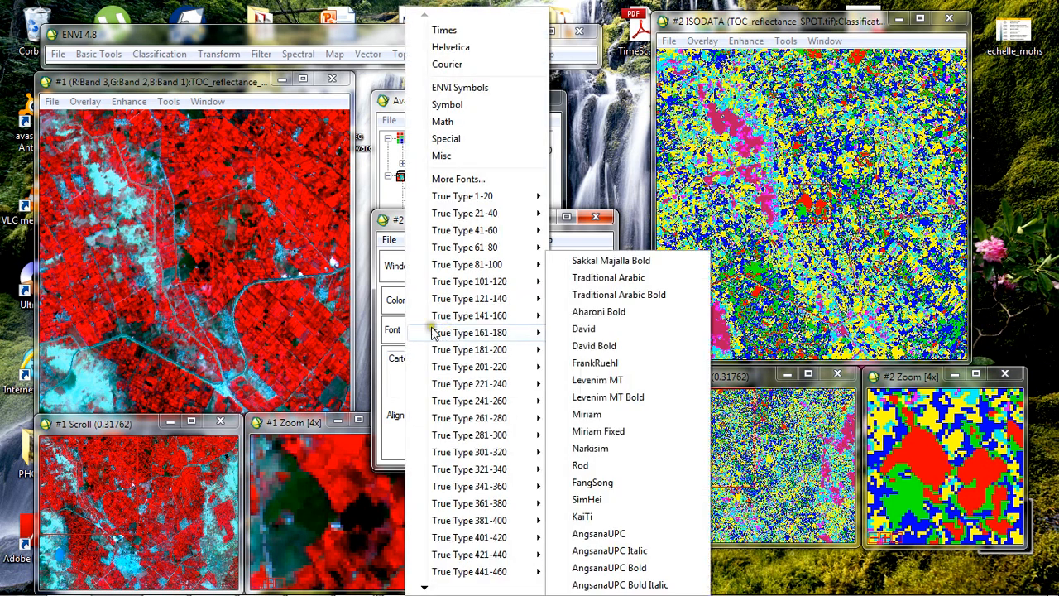
click(383, 448)
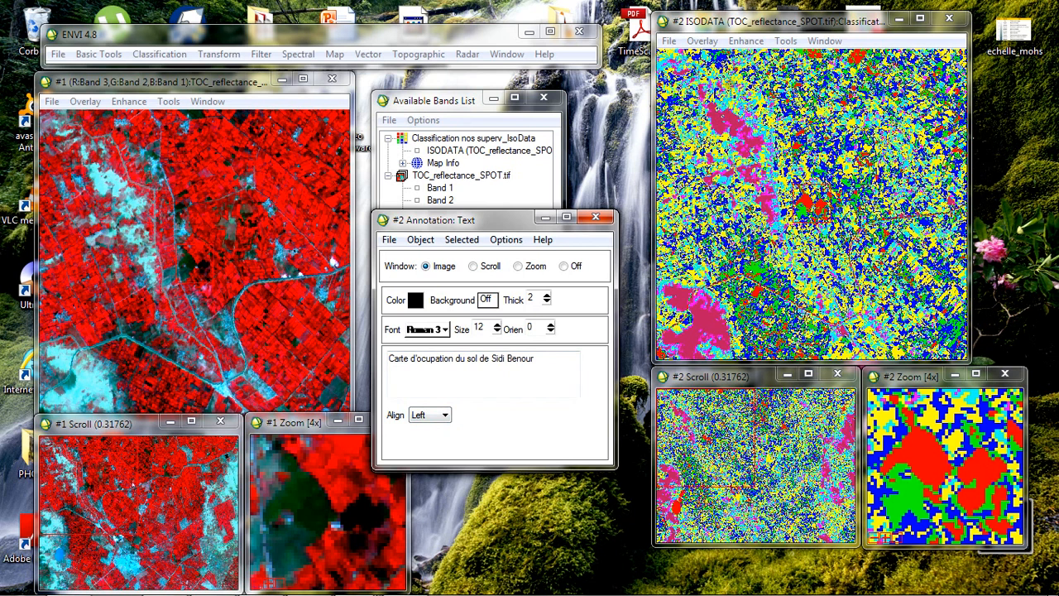
Step: Place the title annotation near the upper edge of the classified image and set its alignment to Middle
click(730, 86)
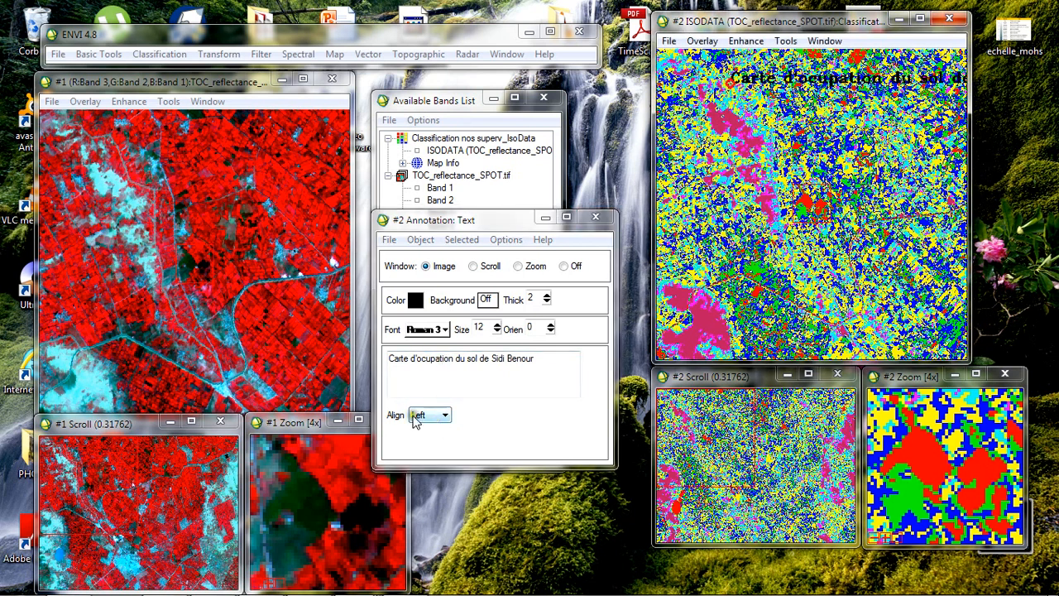
click(445, 415)
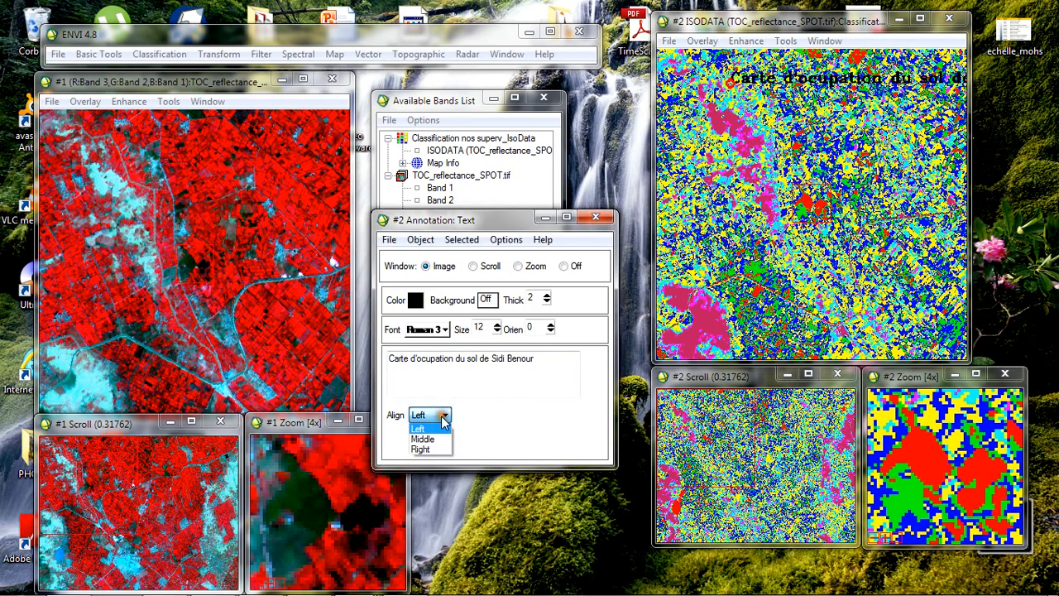
click(425, 439)
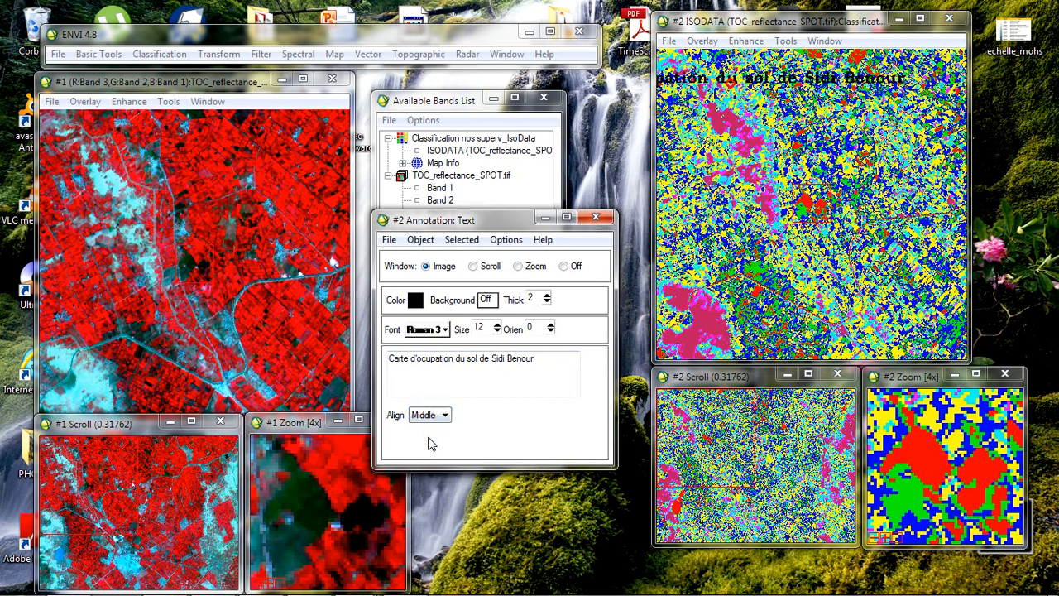
Step: Try the Left and Right alignments for the title annotation and return it to Middle
click(429, 422)
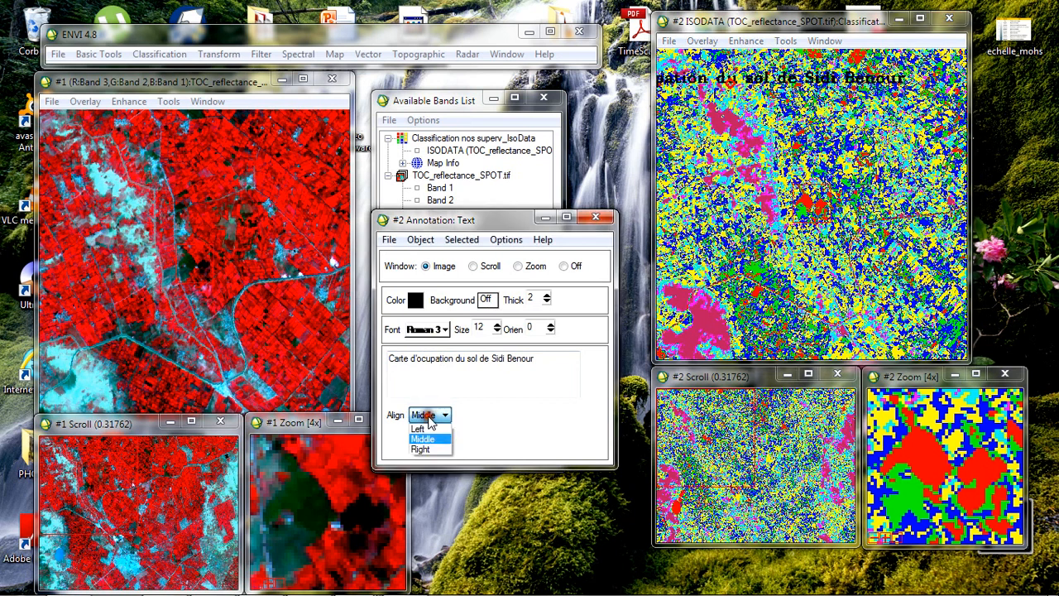
click(421, 428)
click(431, 416)
click(430, 447)
click(440, 416)
click(435, 439)
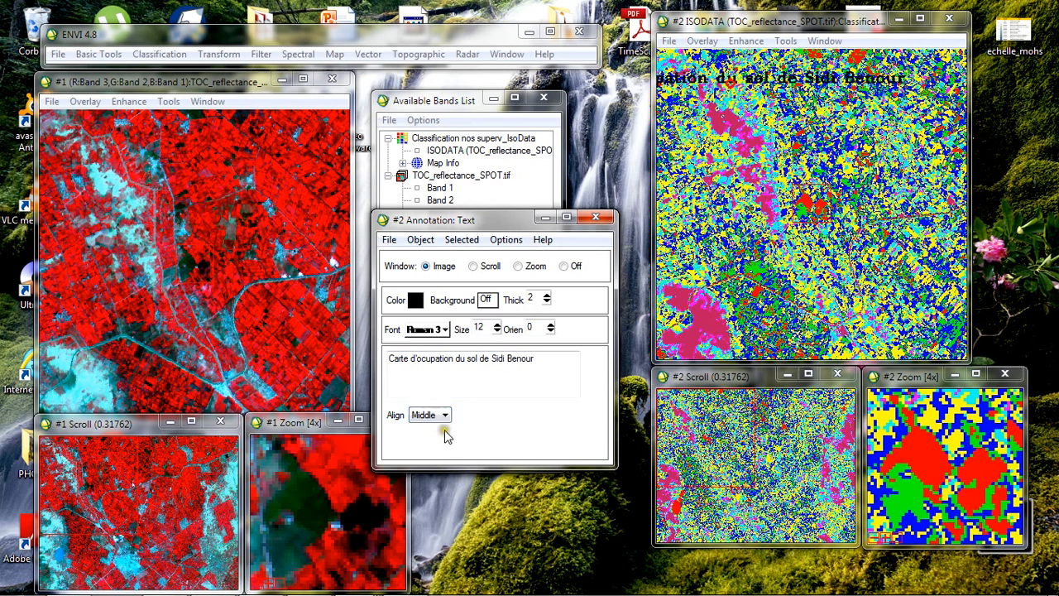
Step: Set the text size of the title annotation to 14
click(498, 325)
click(497, 325)
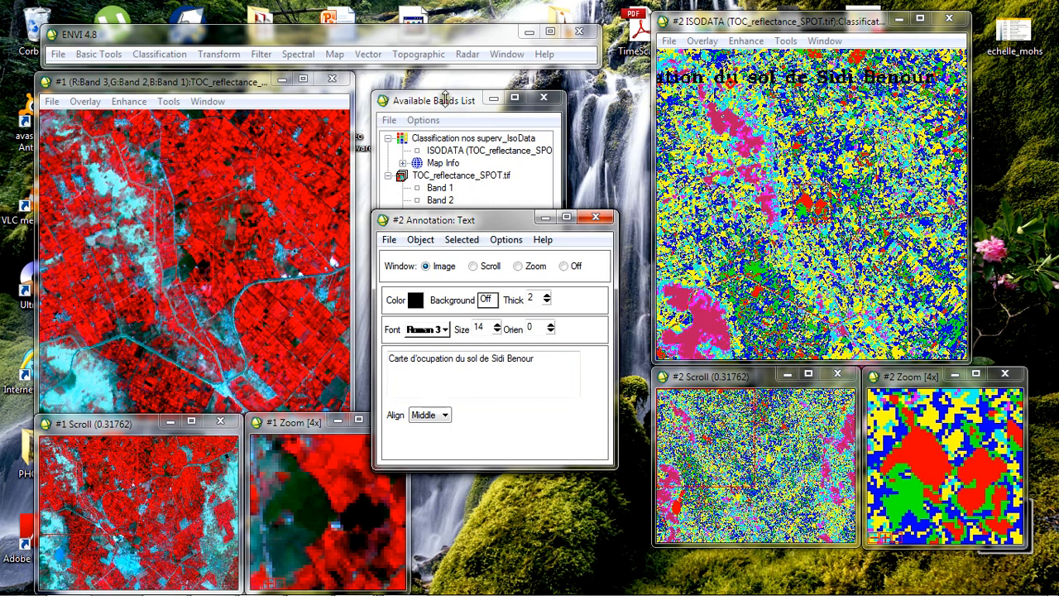
click(463, 46)
Step: Start a grid line overlay on the classified image and set the geographic grid spacing to 2 minutes
click(703, 40)
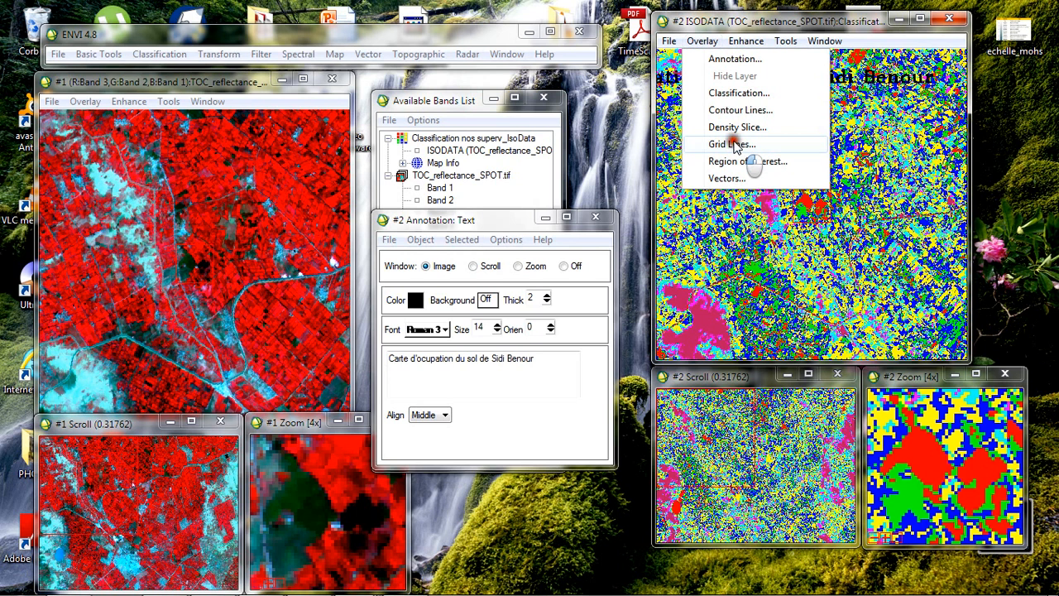
click(733, 144)
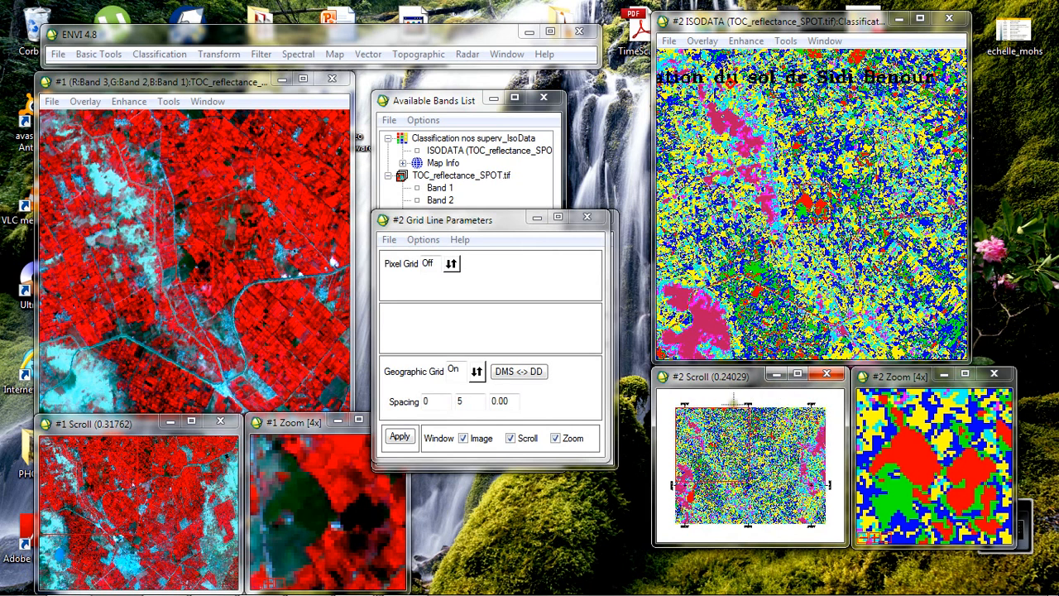
click(461, 402)
double_click(462, 402)
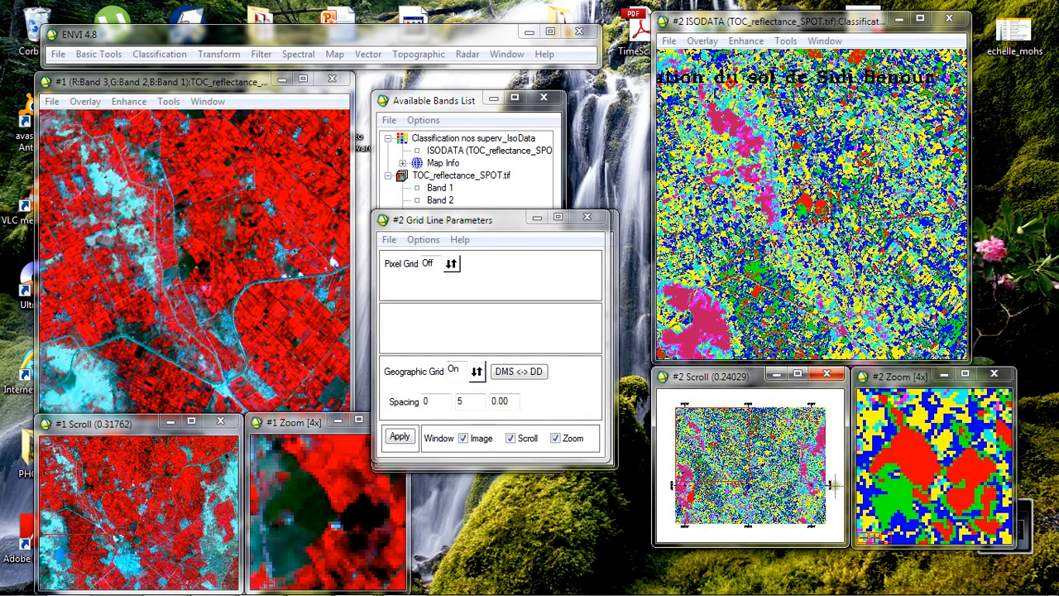
click(470, 401)
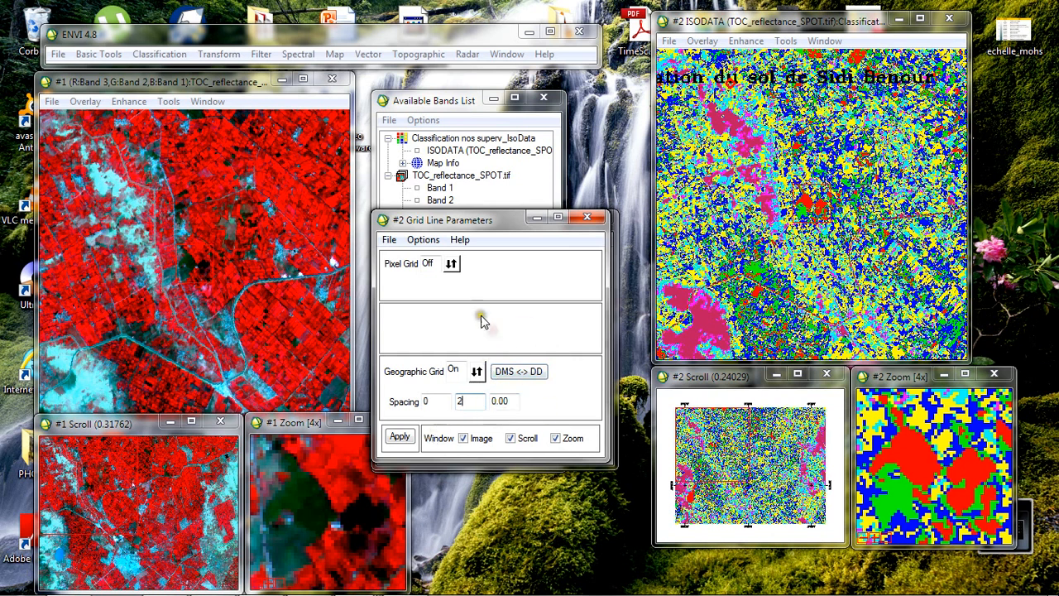
Step: Accept the existing geographic grid attributes and apply the grid lines to the classified display
click(422, 239)
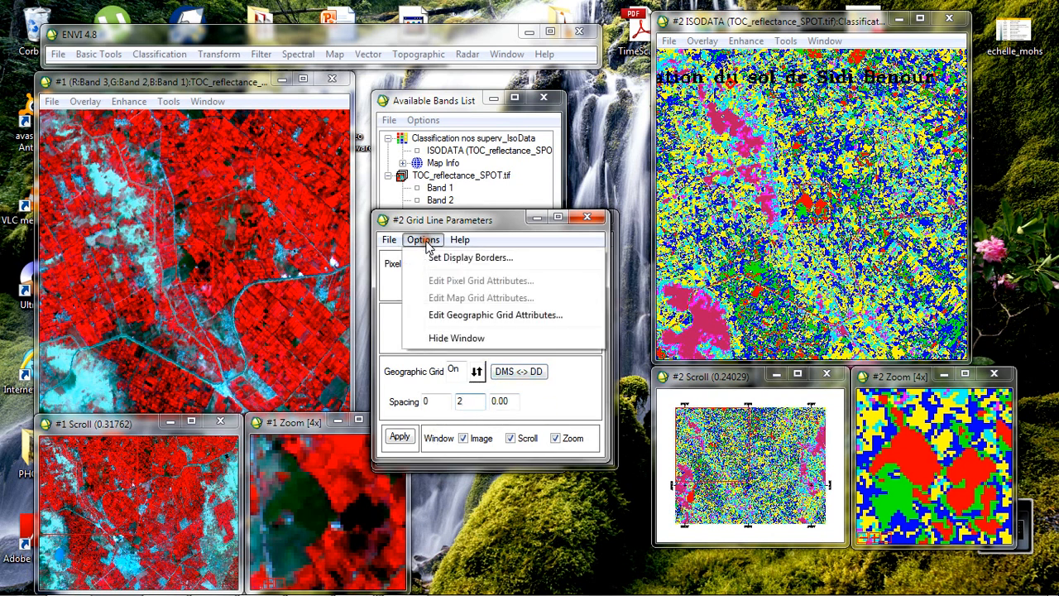
click(447, 321)
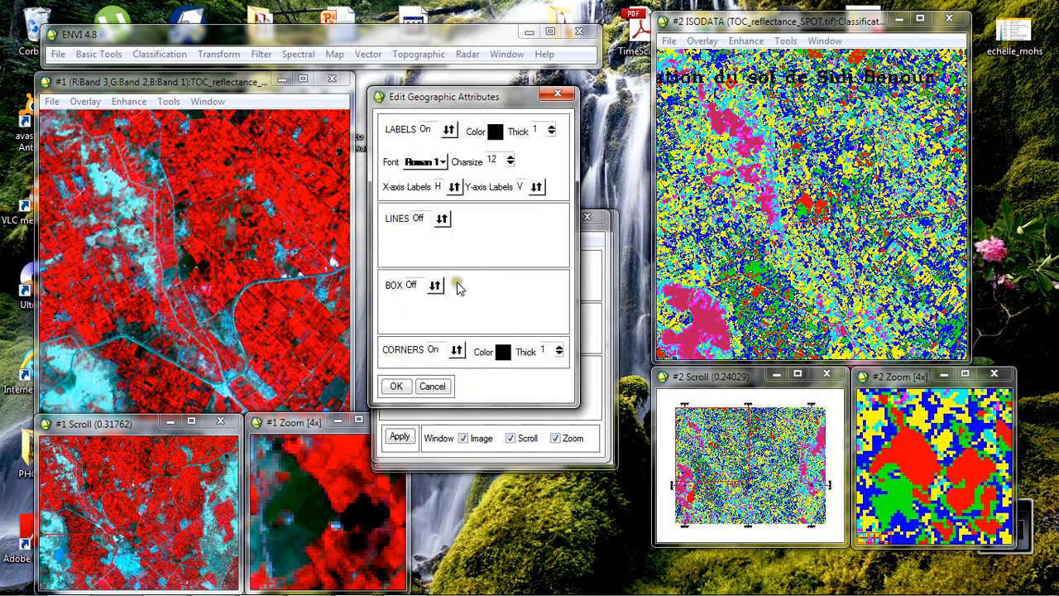
drag(475, 94, 367, 88)
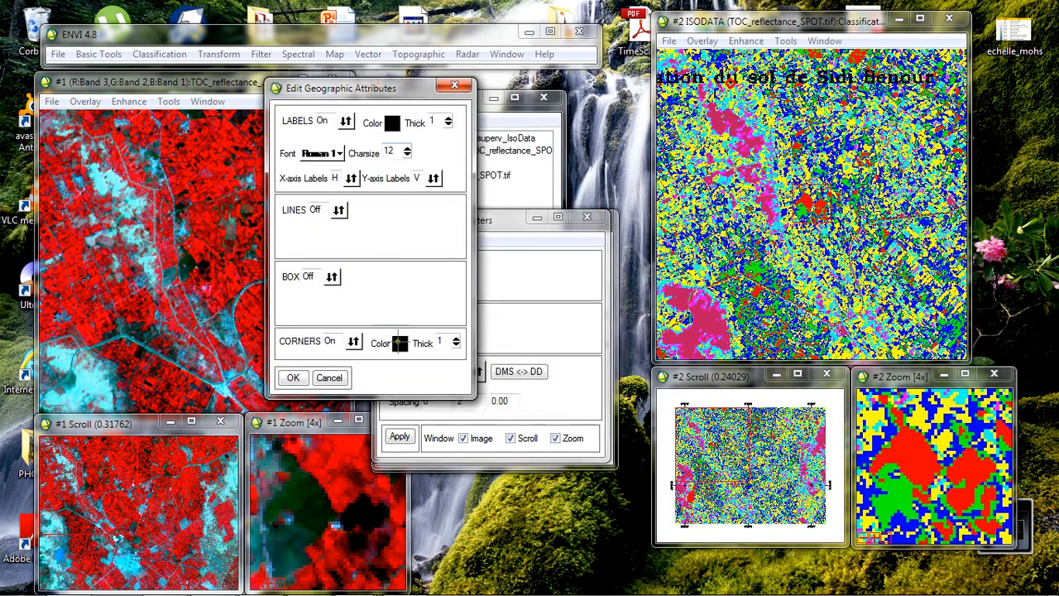
click(293, 377)
click(399, 438)
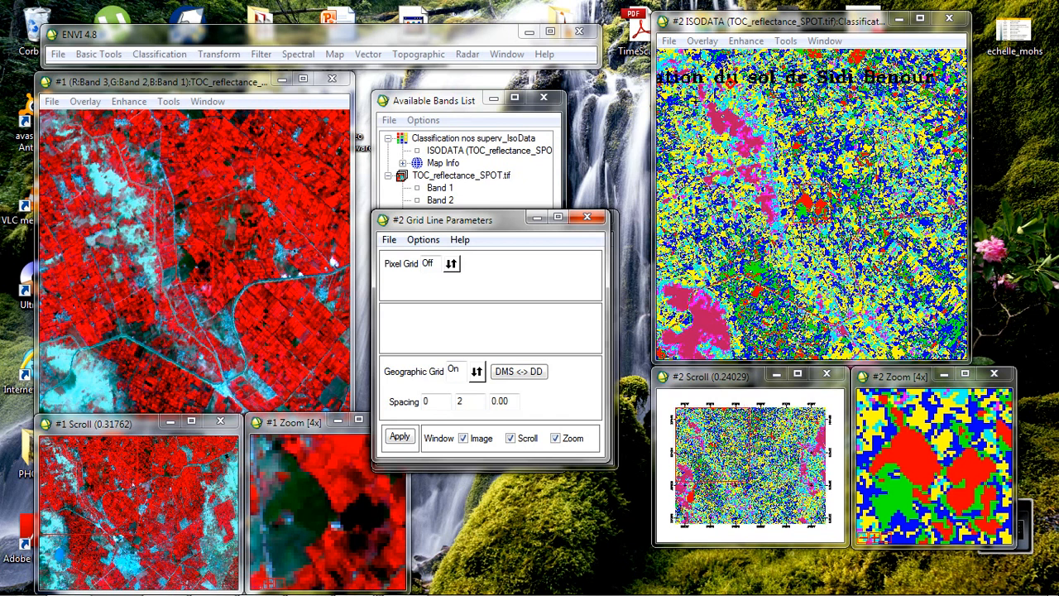
Step: Examine the coordinate labels and title along the upper, western and lower borders of the classified image
click(758, 448)
click(756, 447)
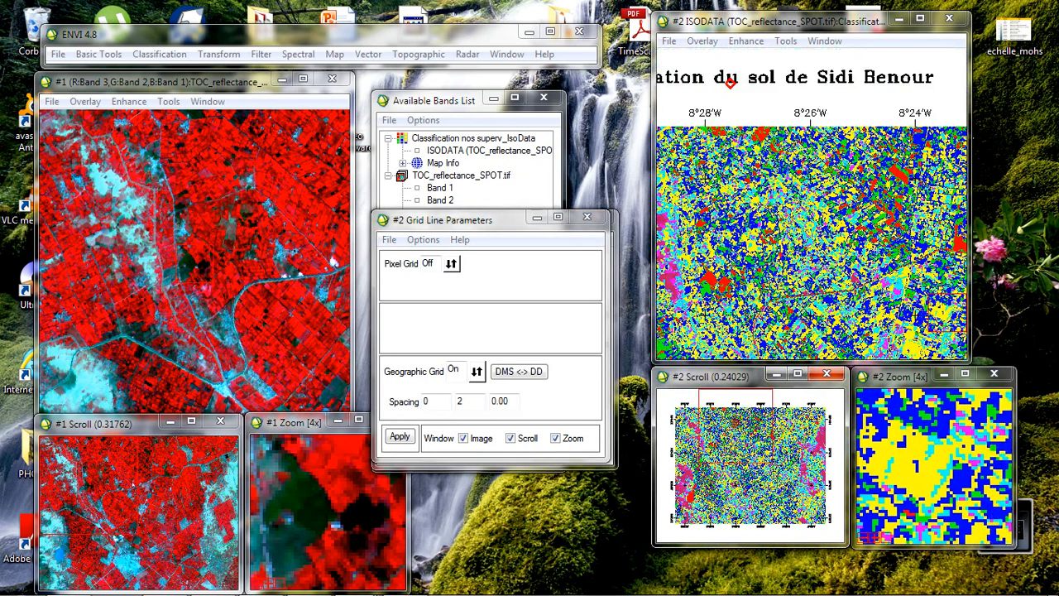
click(763, 422)
click(706, 453)
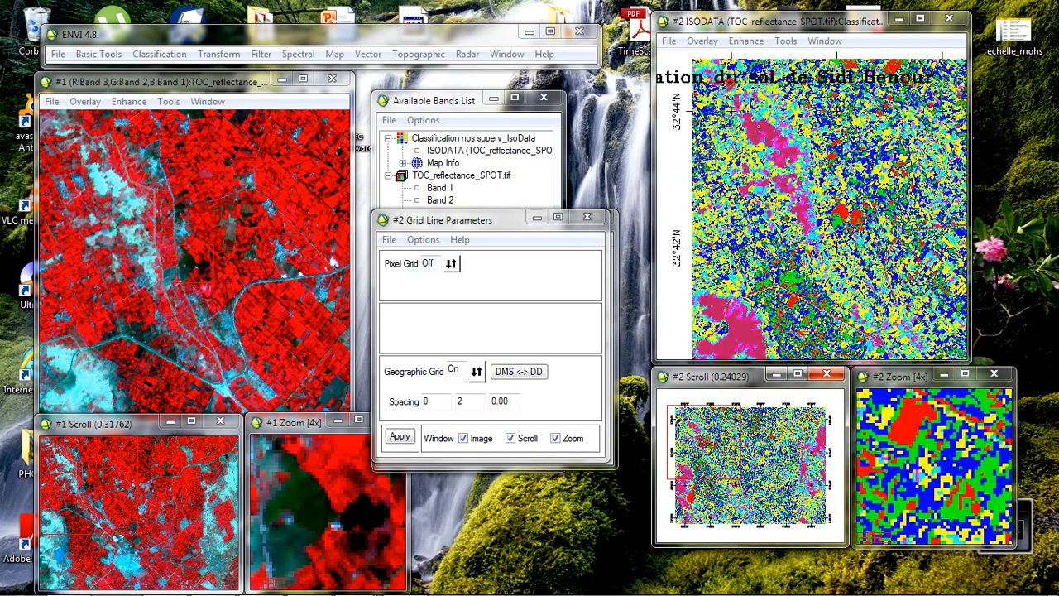
click(727, 419)
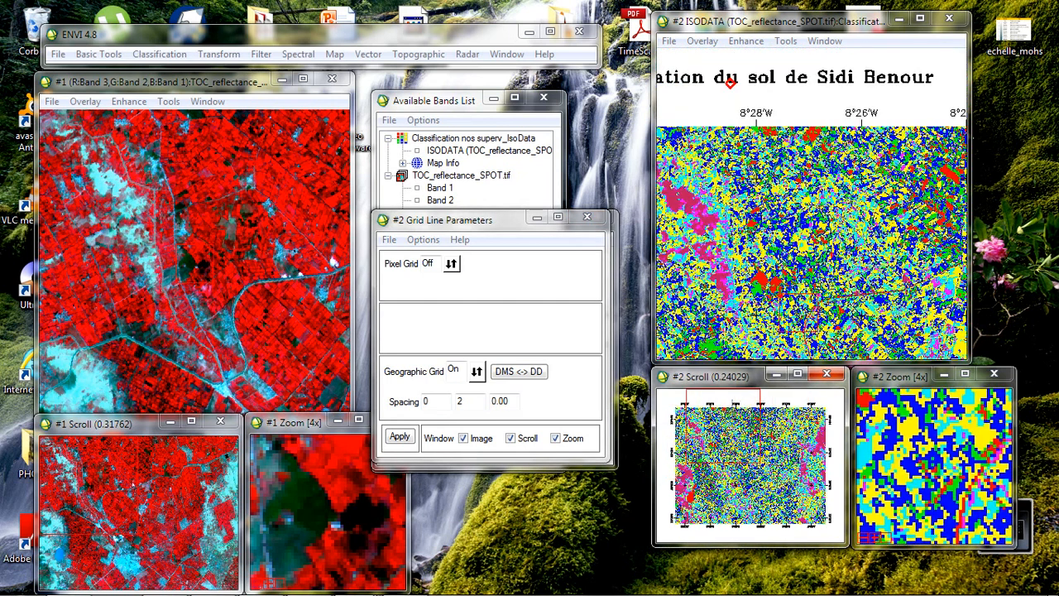
click(675, 406)
click(685, 440)
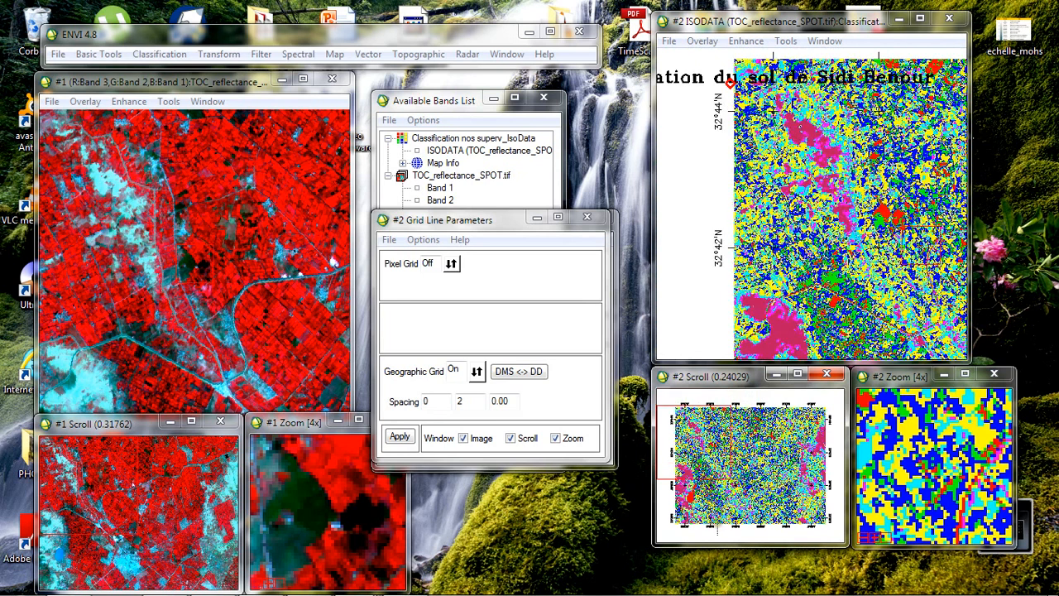
click(724, 525)
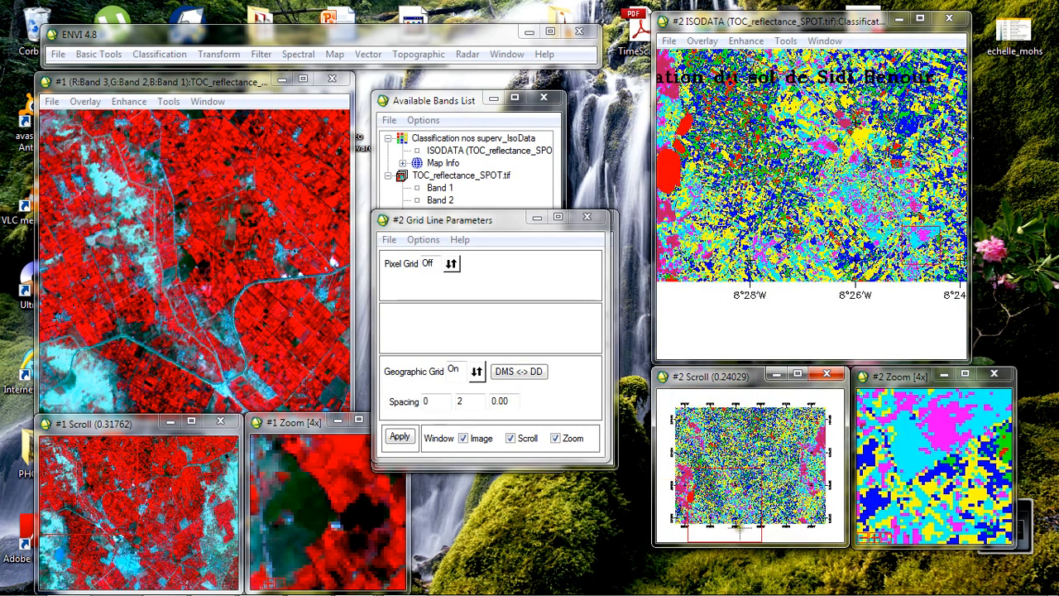
click(755, 528)
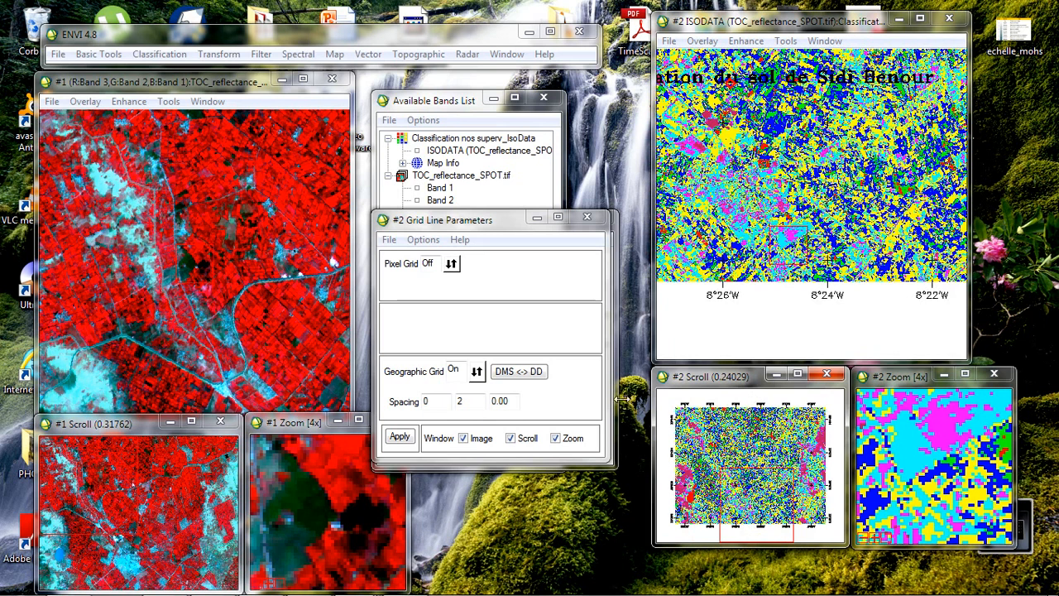
Step: Change the annotation text to "1/25 000" and place it in the white border below the classified image
click(423, 239)
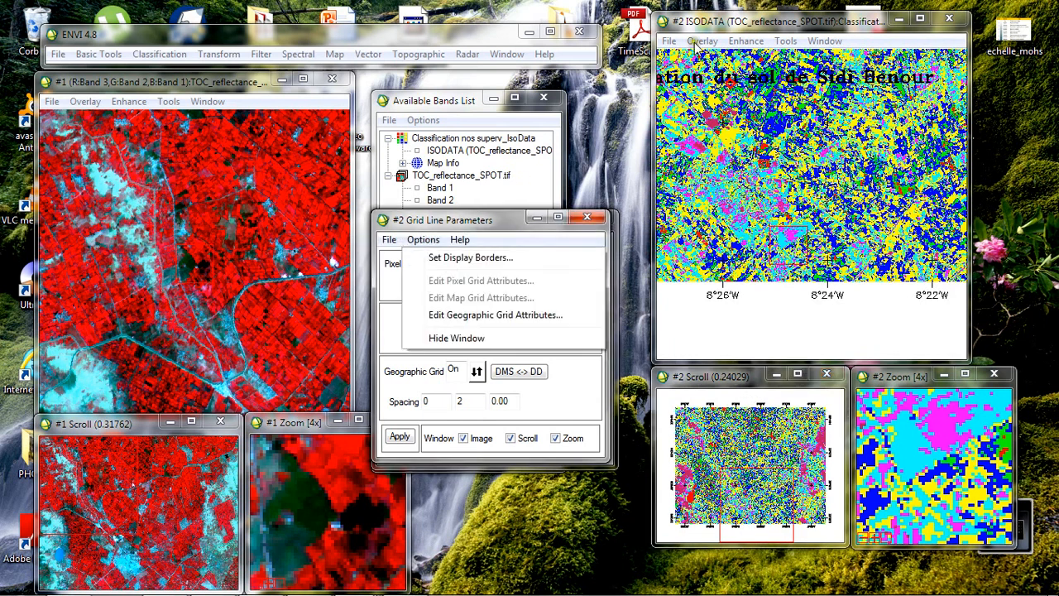
click(702, 41)
click(732, 59)
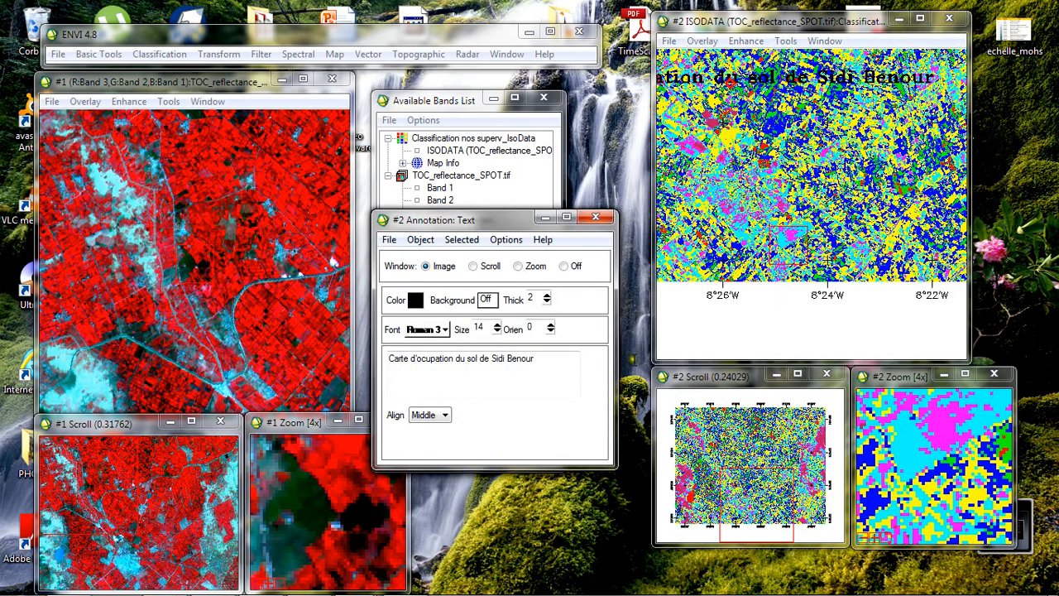
drag(544, 359, 387, 370)
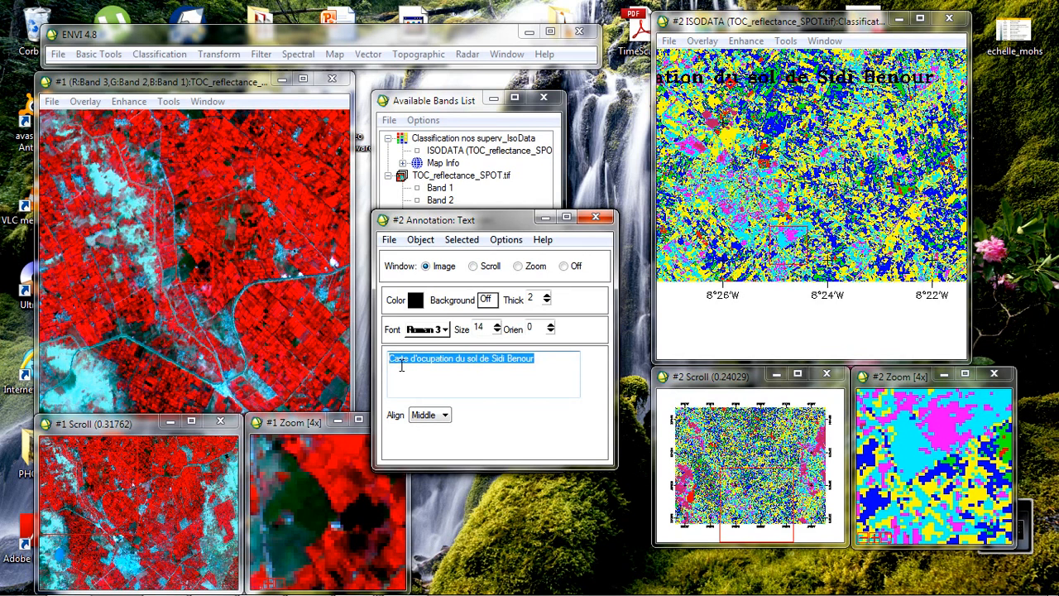
text(1)
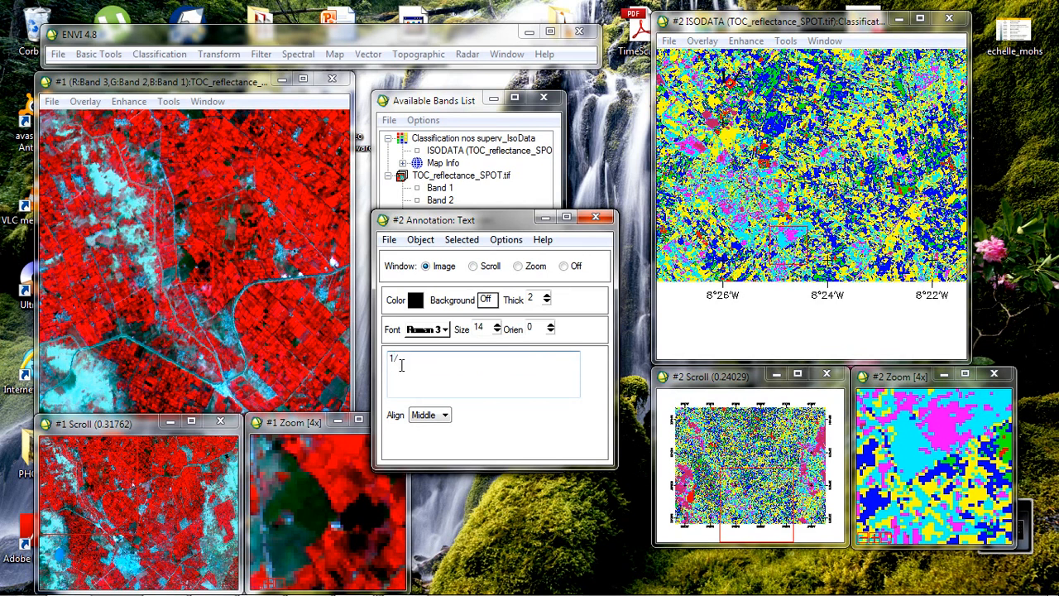
text(/25 000)
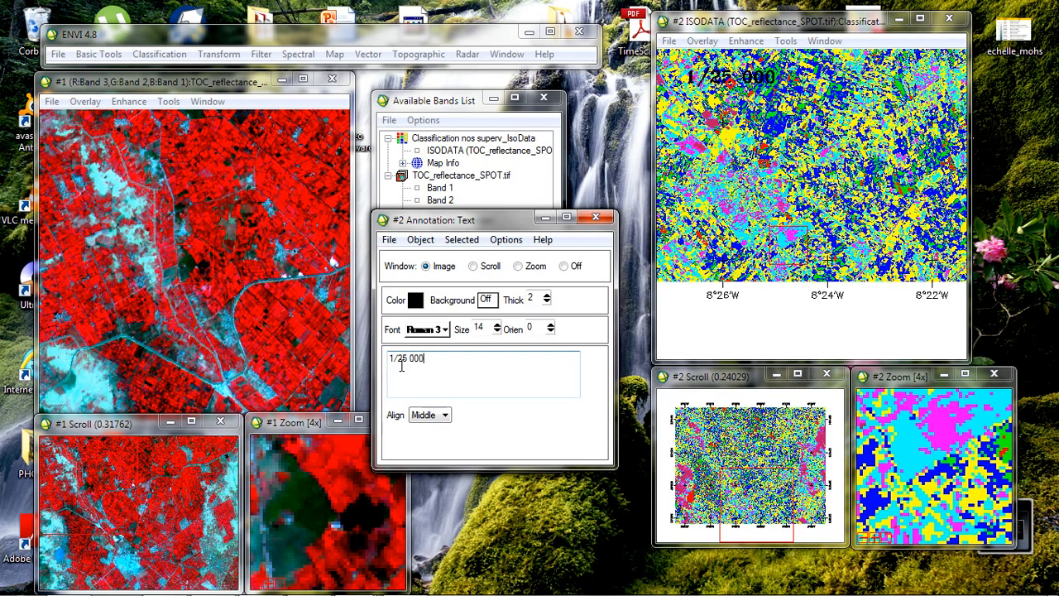
click(745, 318)
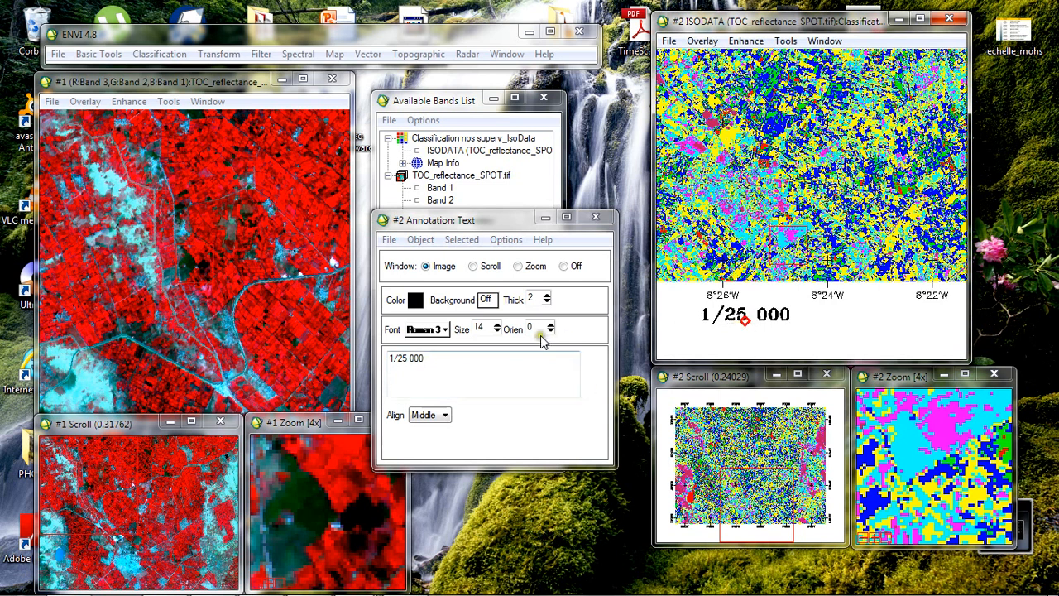
Step: Reduce the scale annotation to size 11 and thickness 1, and shift it slightly within the lower border
click(496, 331)
click(497, 331)
click(496, 331)
click(546, 302)
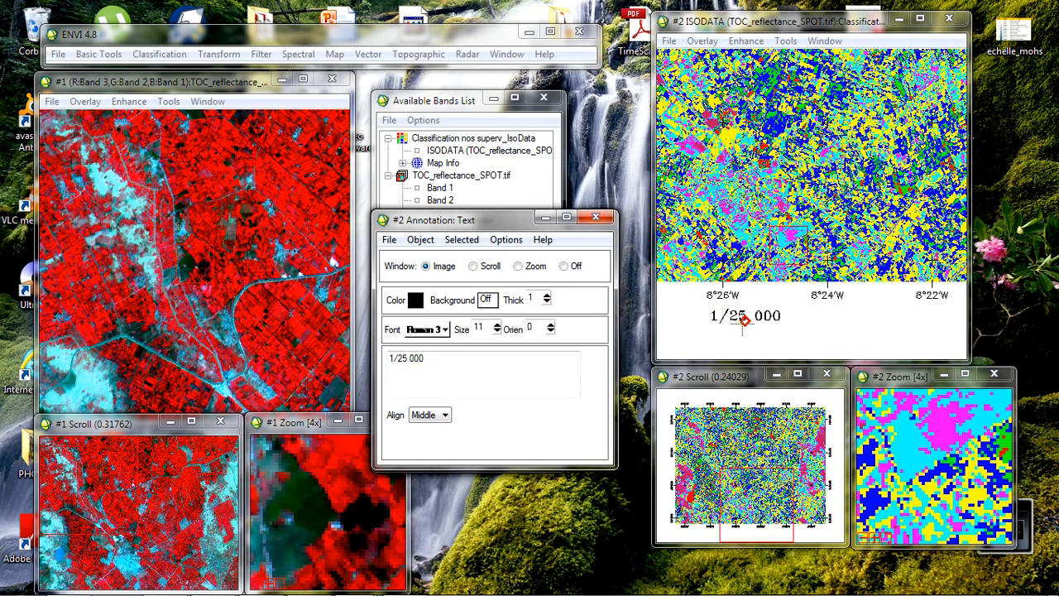
drag(743, 321, 768, 327)
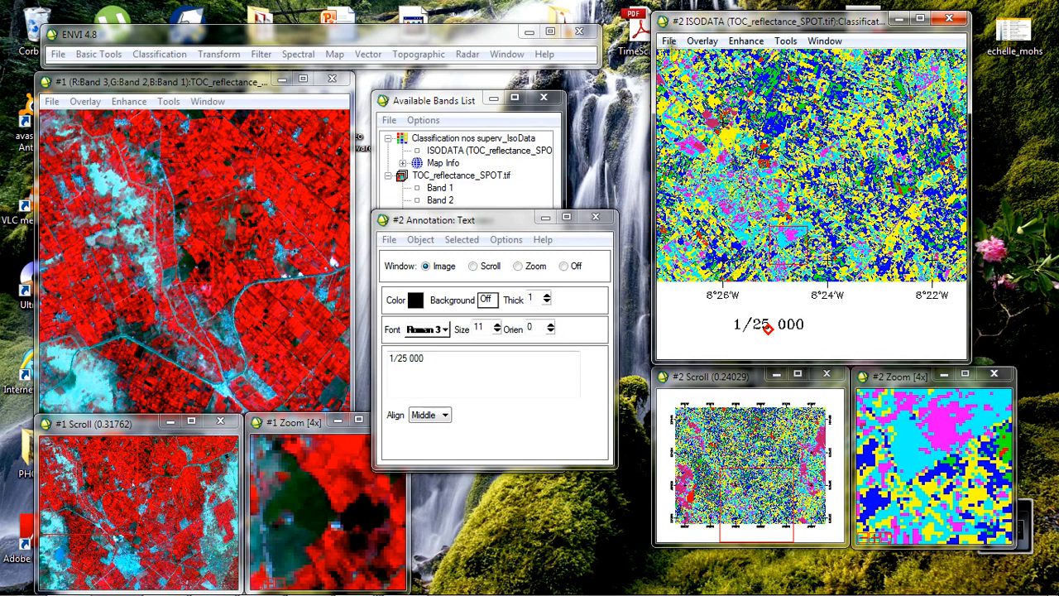
Step: Dismiss the Windows color scheme prompt
click(669, 41)
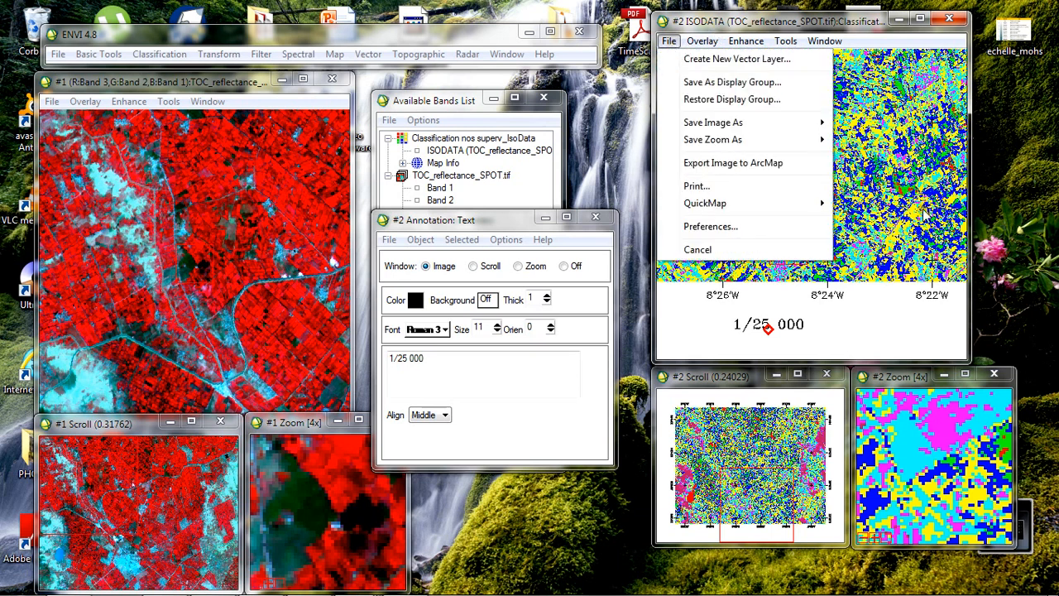
click(924, 179)
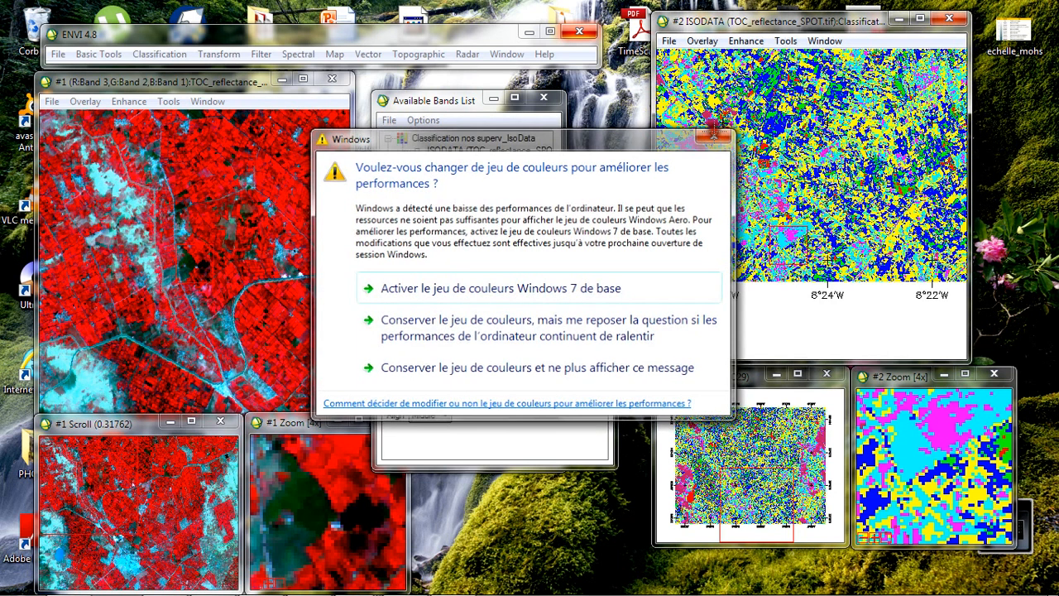
click(713, 135)
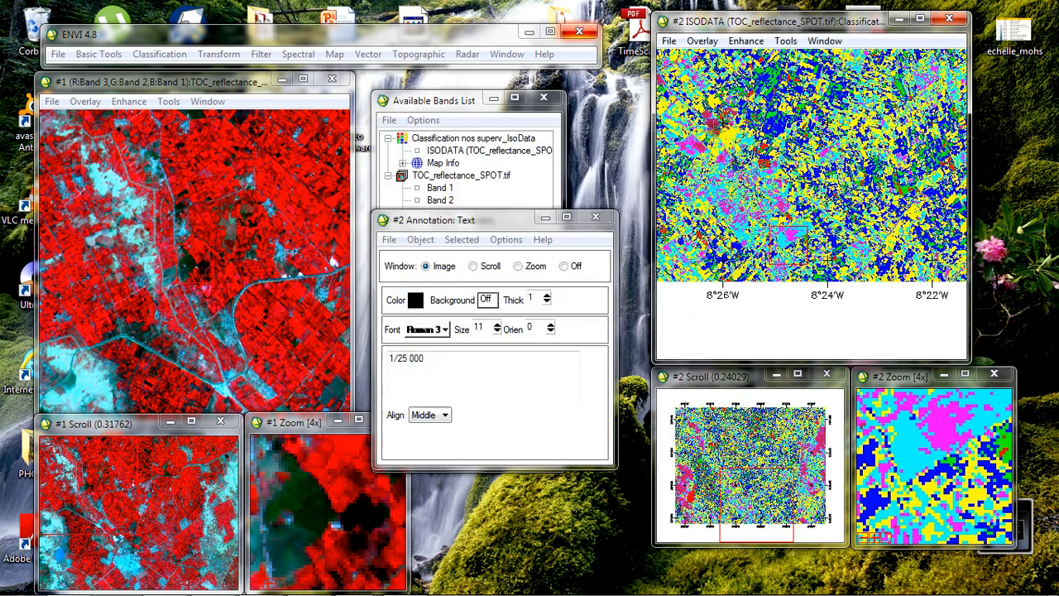
Step: Set up an image file export of the classified display with JPEG as the output file type
click(668, 41)
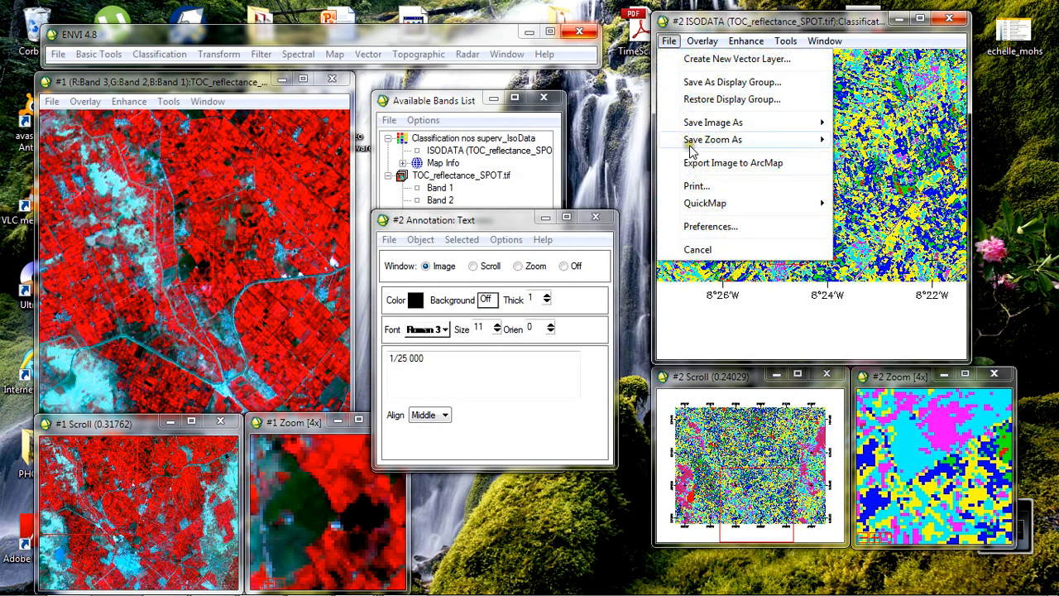
mouse_move(696, 145)
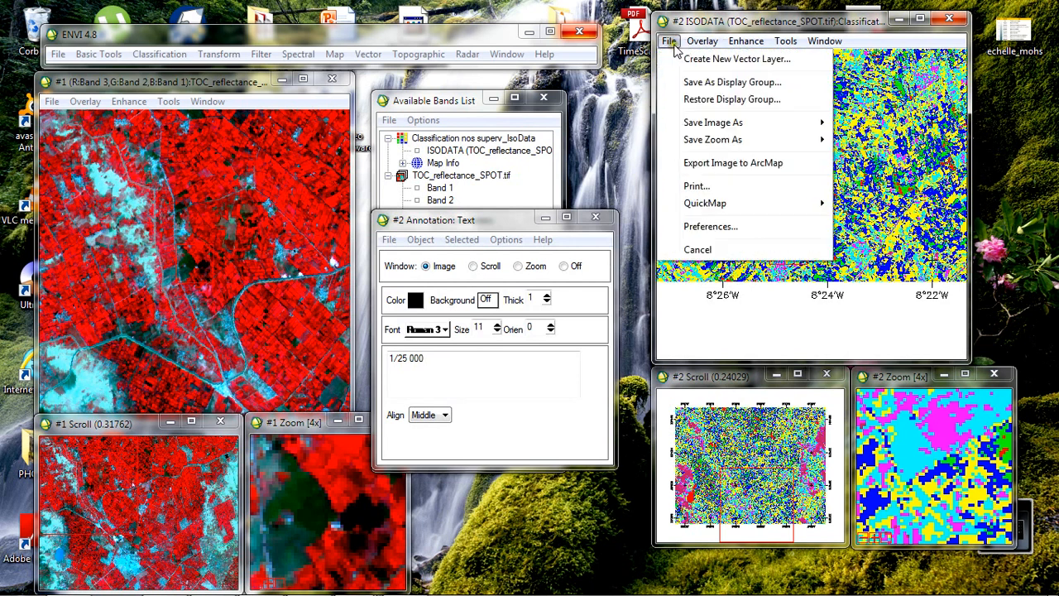
mouse_move(701, 126)
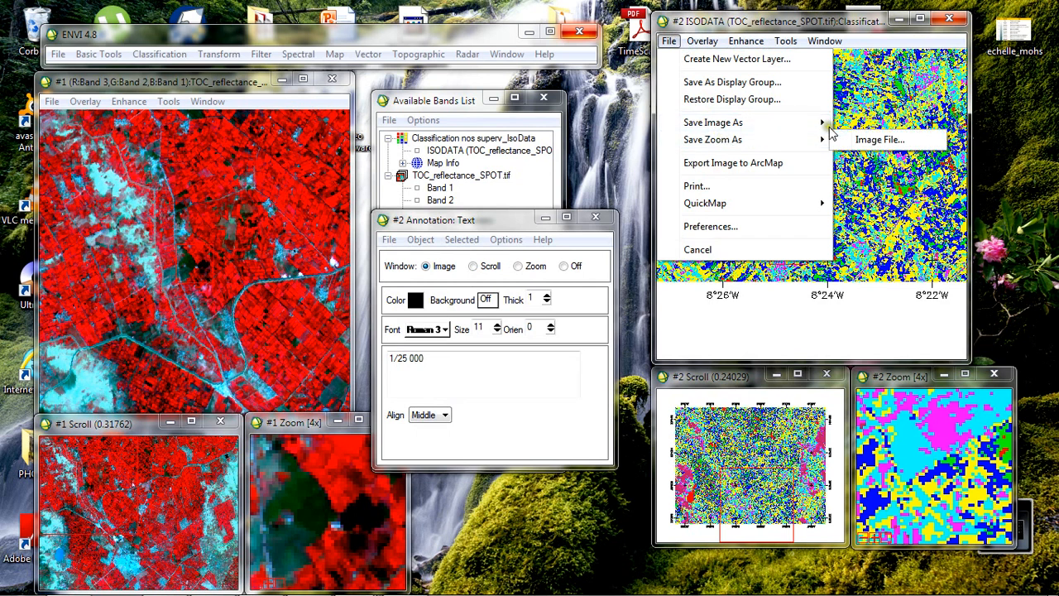
mouse_move(827, 122)
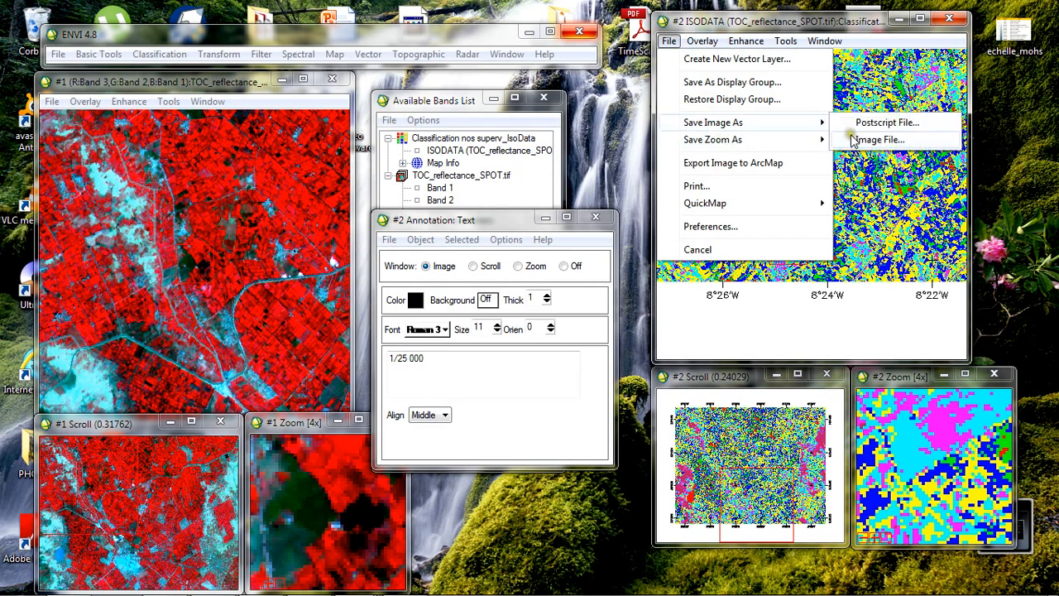
click(877, 139)
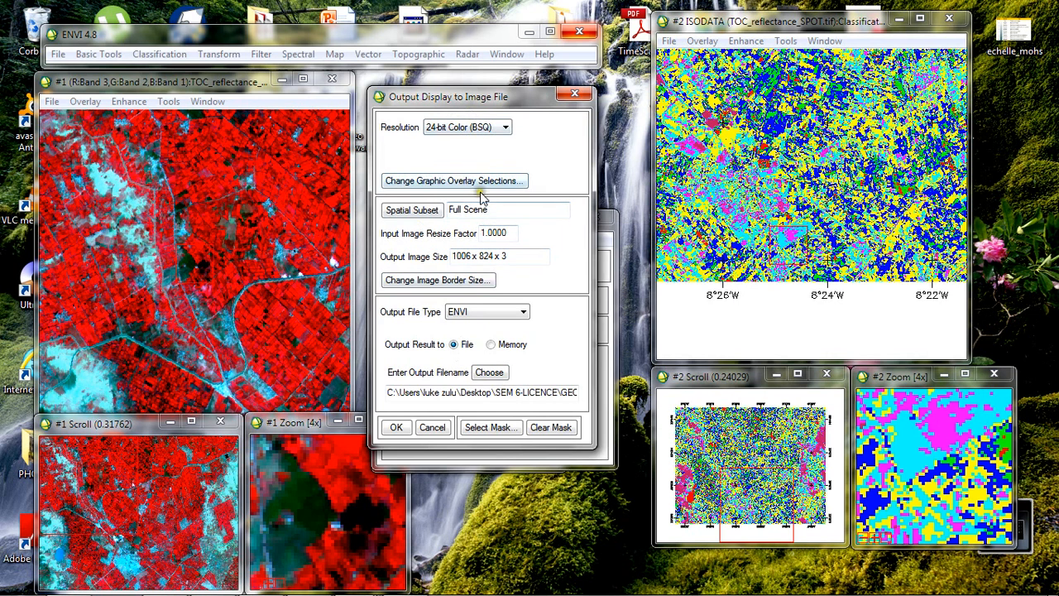
click(525, 312)
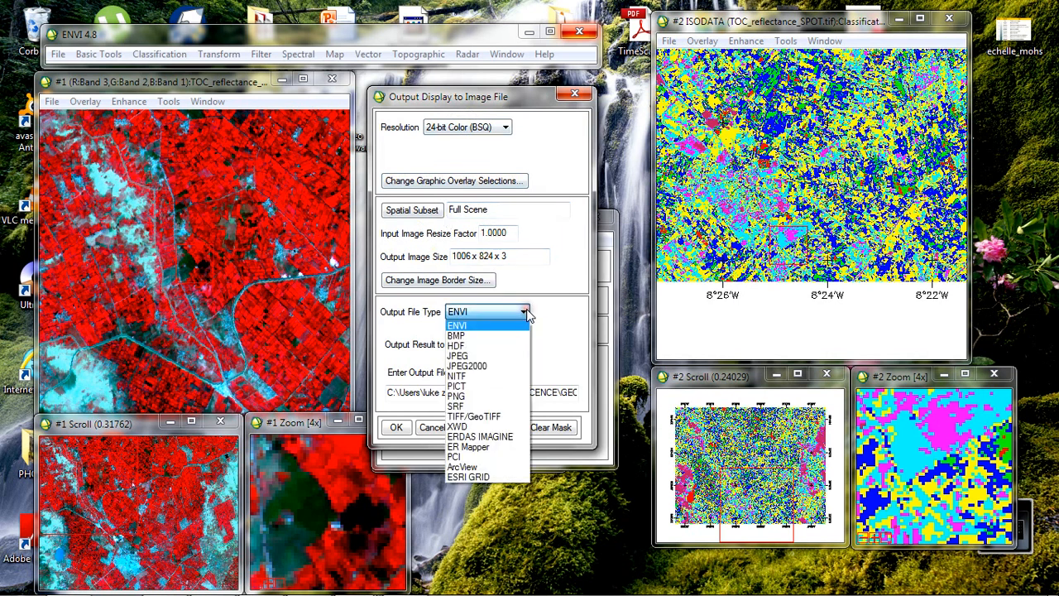
click(418, 313)
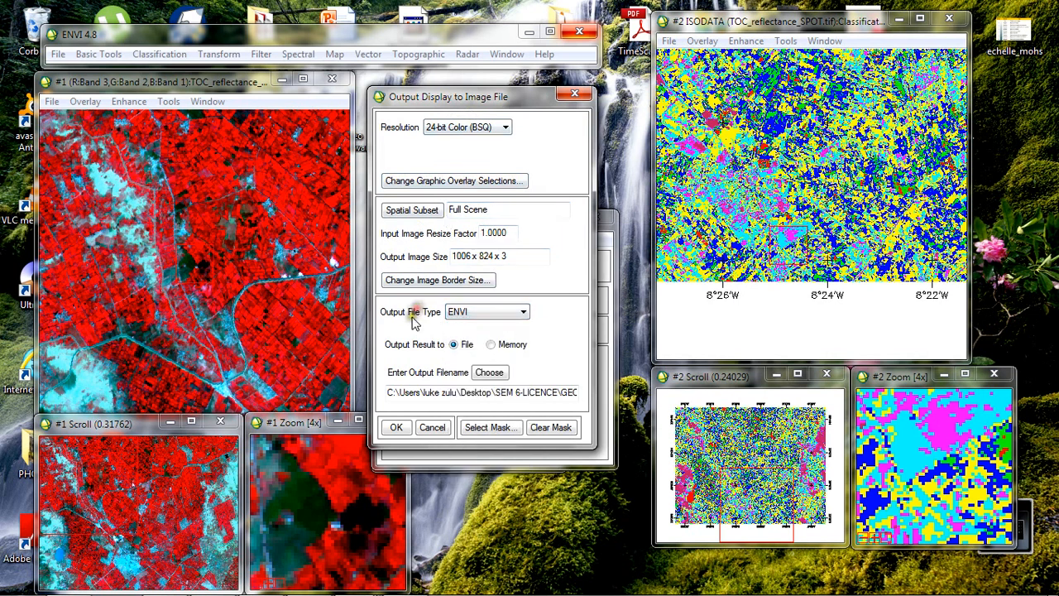
click(516, 311)
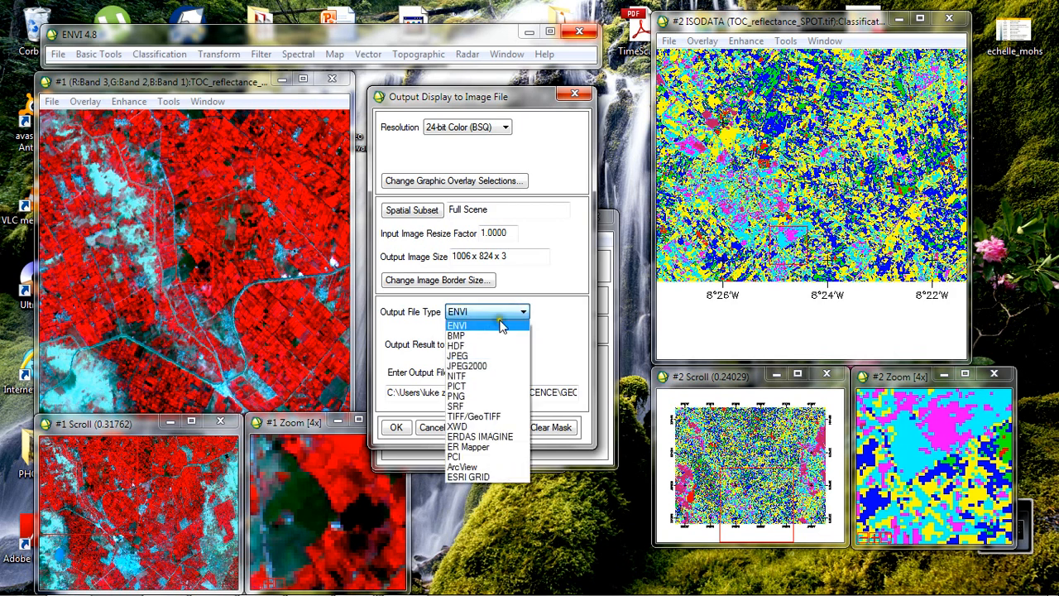
click(483, 355)
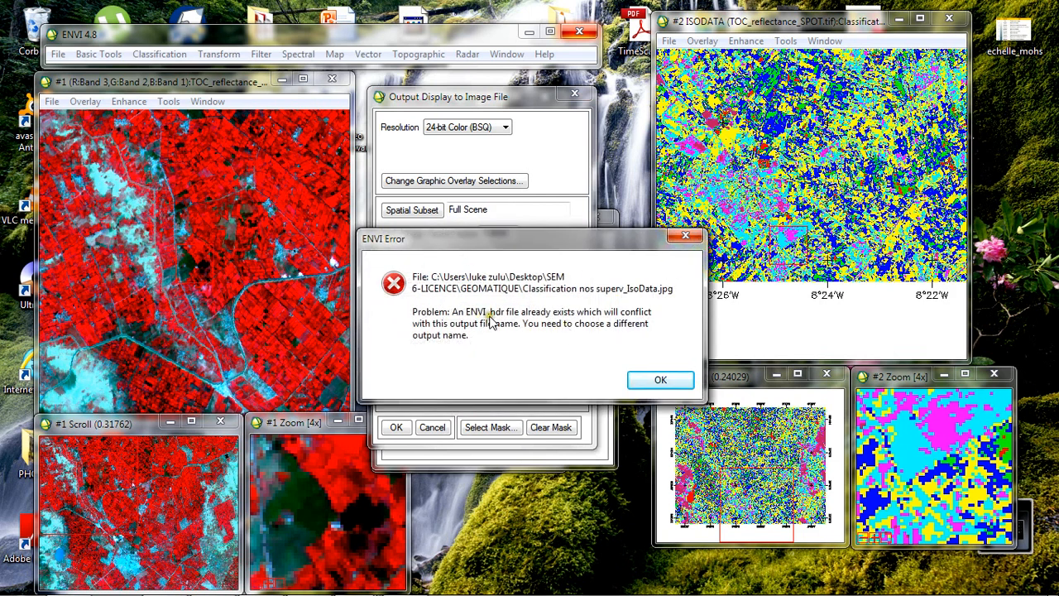
click(657, 378)
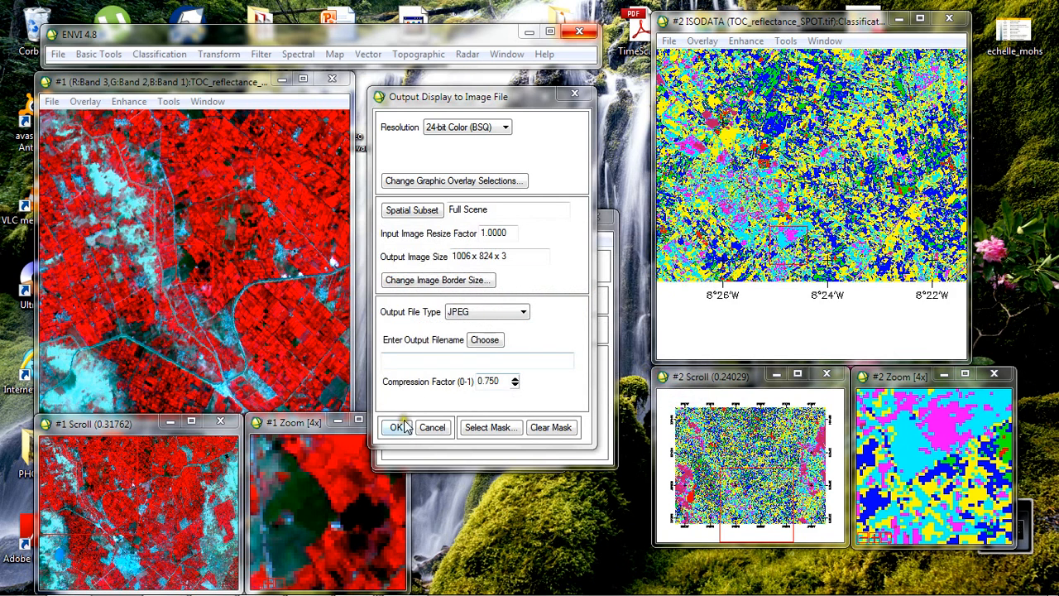
Step: Name the output "Classification final_non superv_IsoData.hdr" in the GEOMATIQUE folder and export the classified map
click(484, 340)
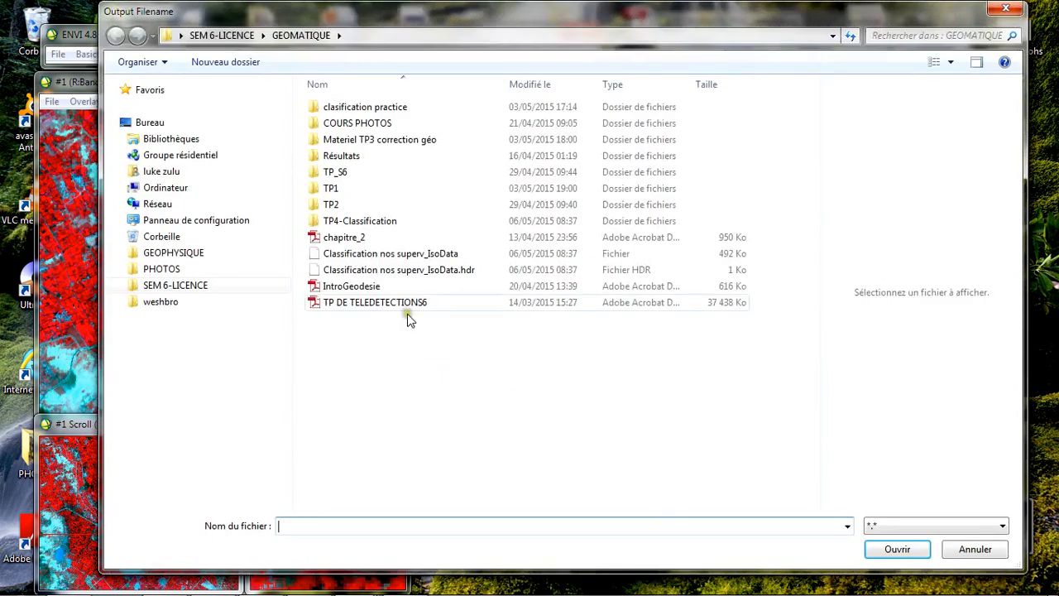
click(364, 273)
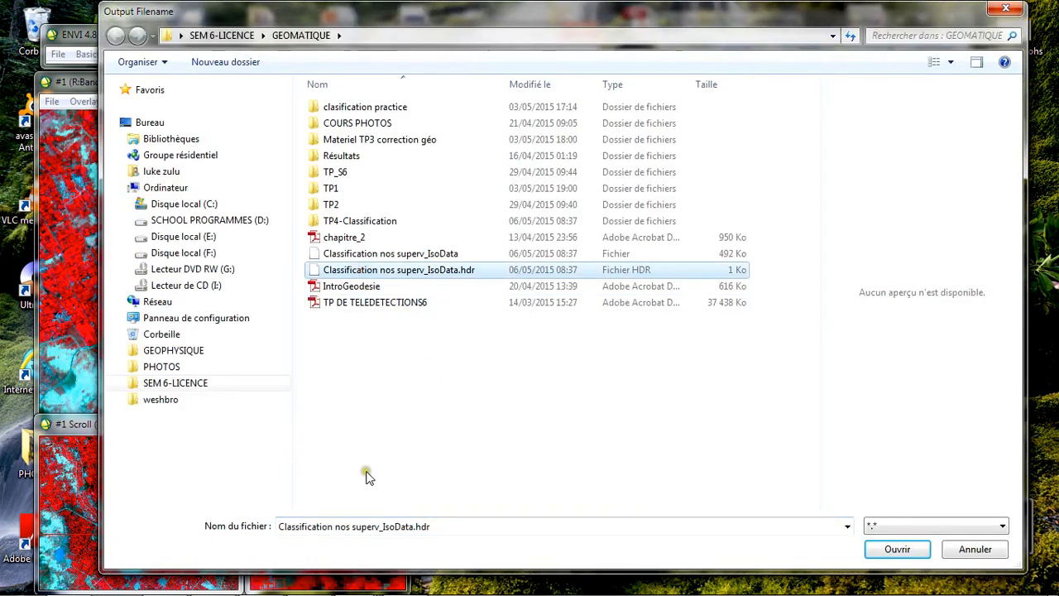
click(352, 526)
click(352, 527)
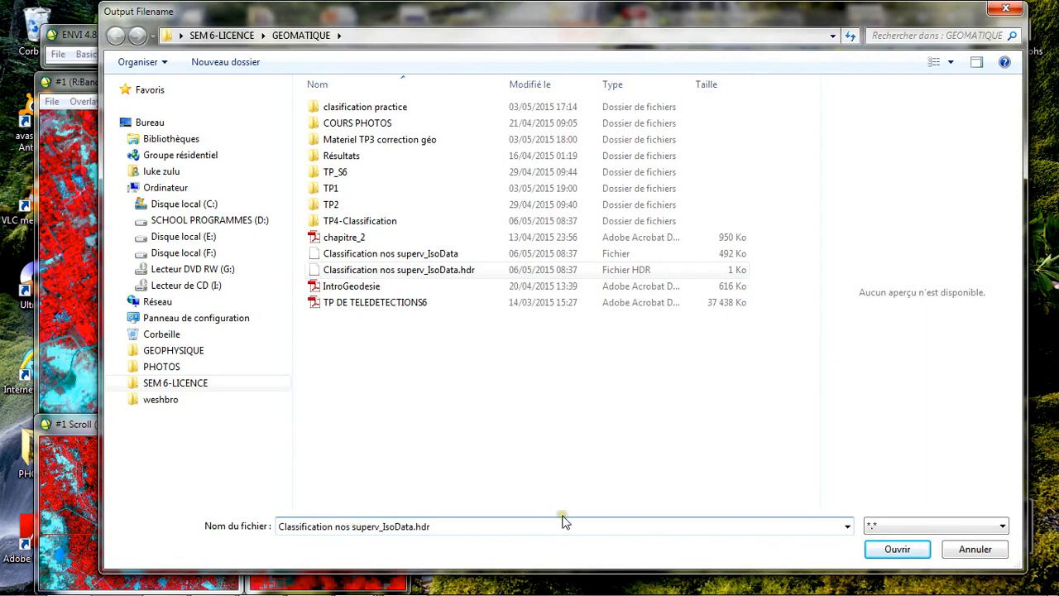
key(BackSpace)
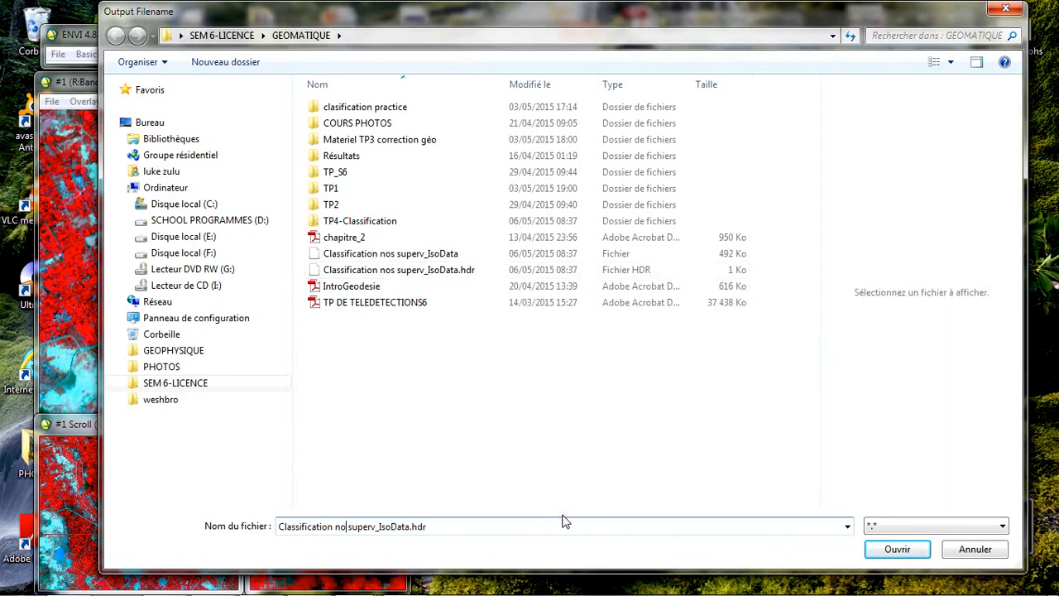
text(n final)
key(BackSpace)
text(_non)
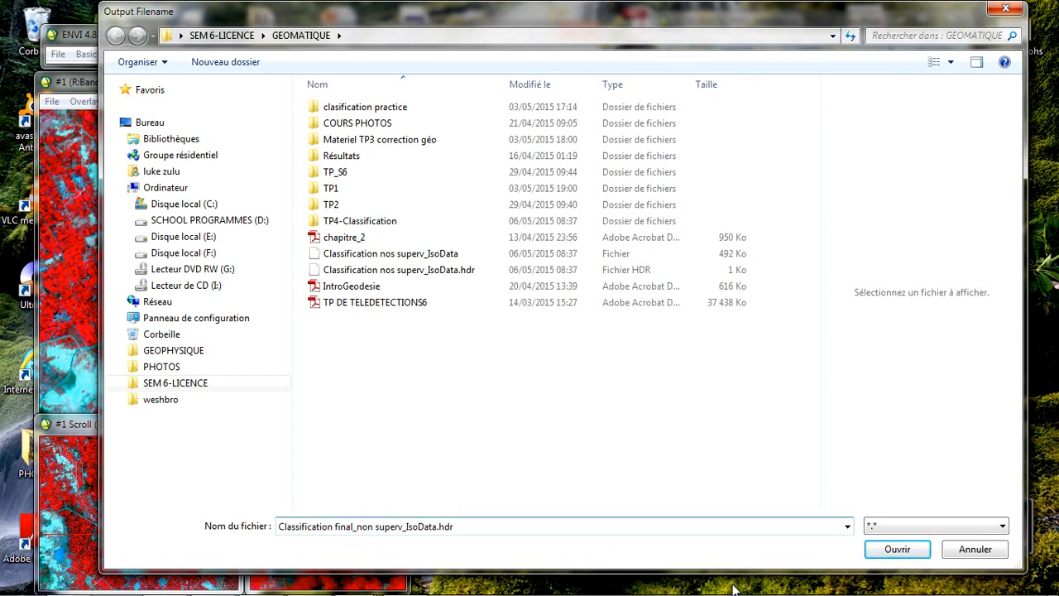
click(885, 549)
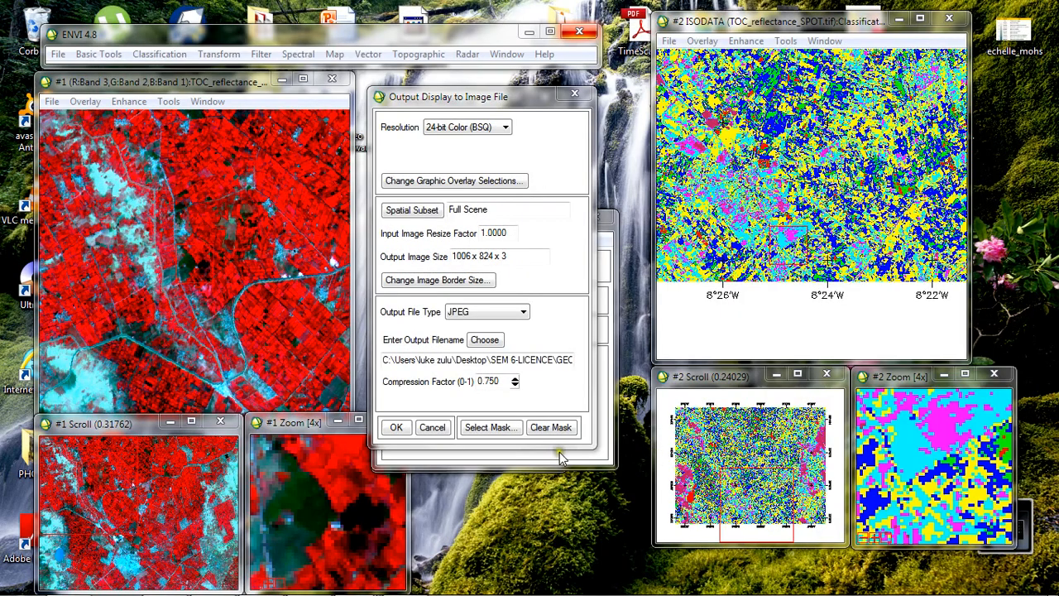
click(396, 427)
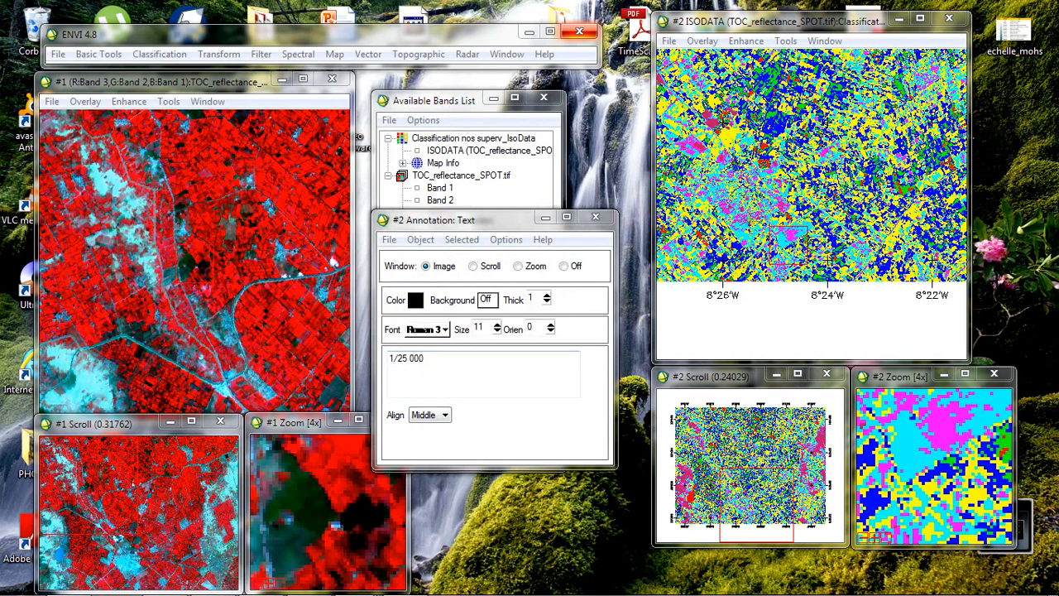
Step: Close the classified display, the bands list and the SPOT image display, and exit ENVI
click(944, 22)
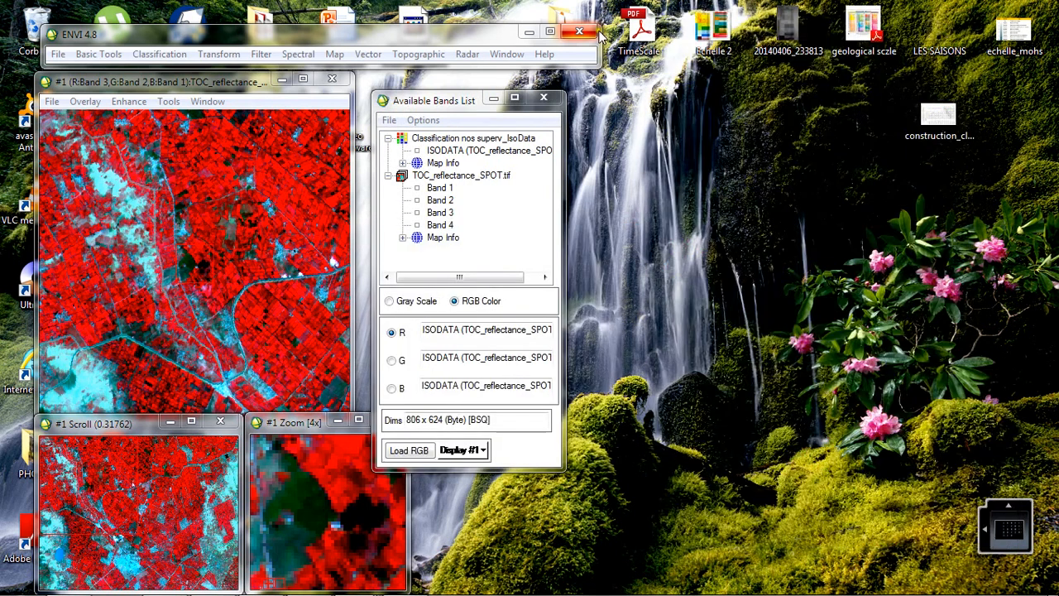
click(542, 99)
click(332, 79)
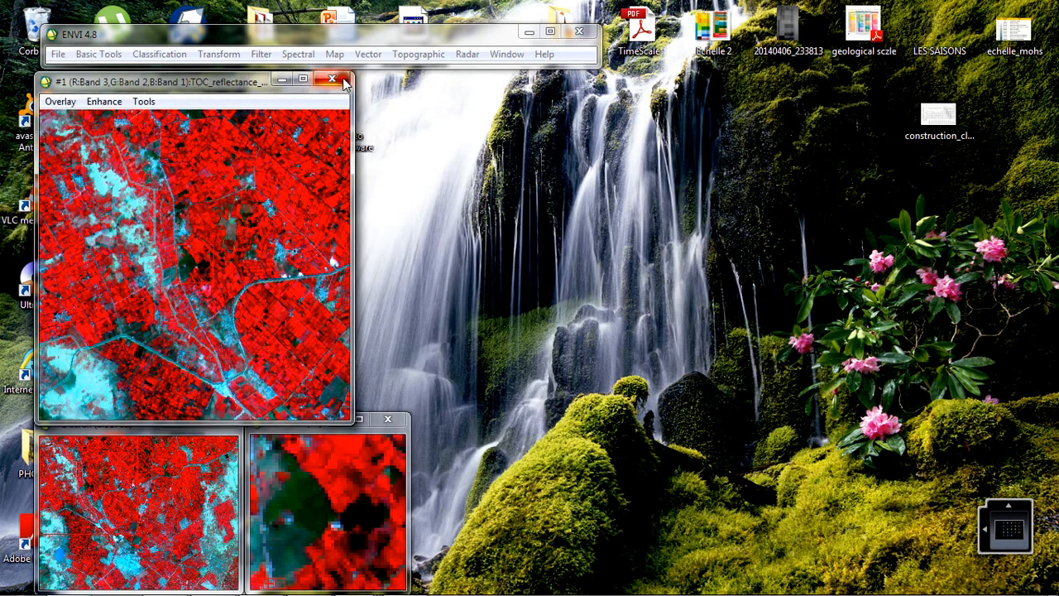
click(584, 34)
click(513, 358)
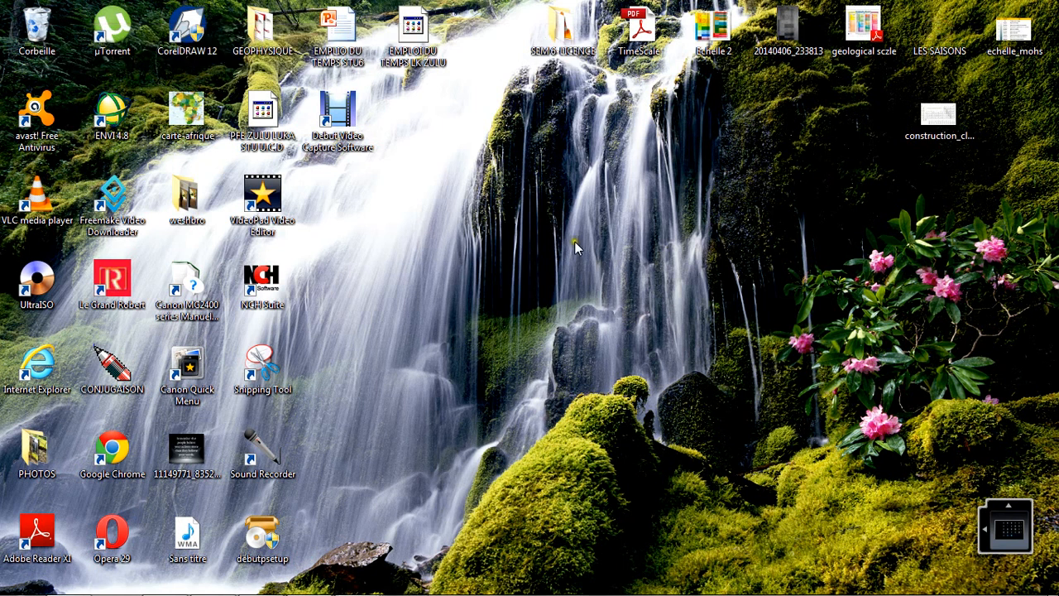
Step: Open the exported JPEG "Classification final_non superv_IsoData" from the GEOMATIQUE folder inside SEM 6-LICENCE on the desktop
click(577, 32)
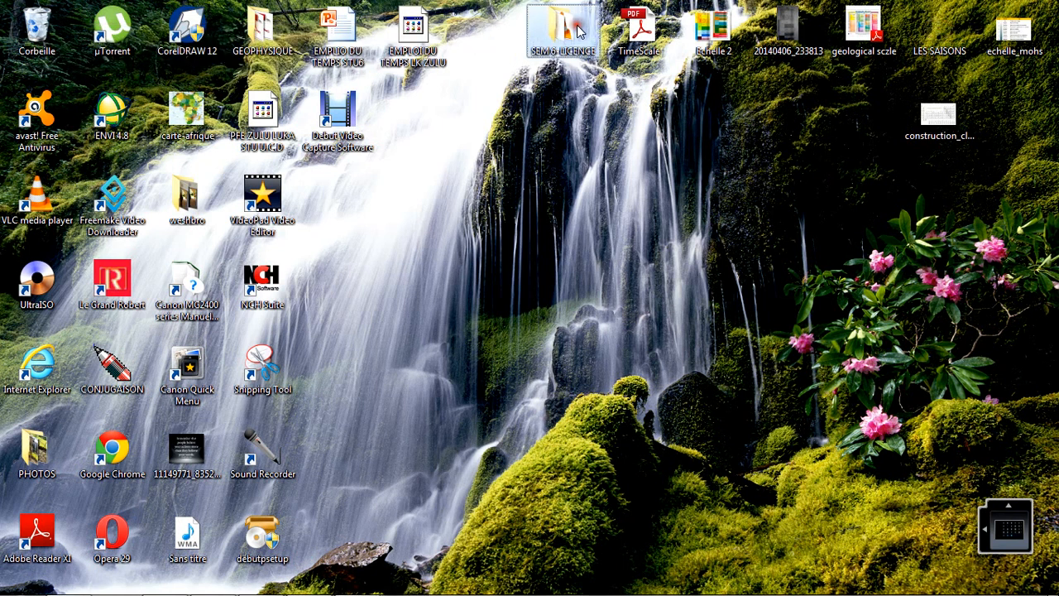
click(619, 147)
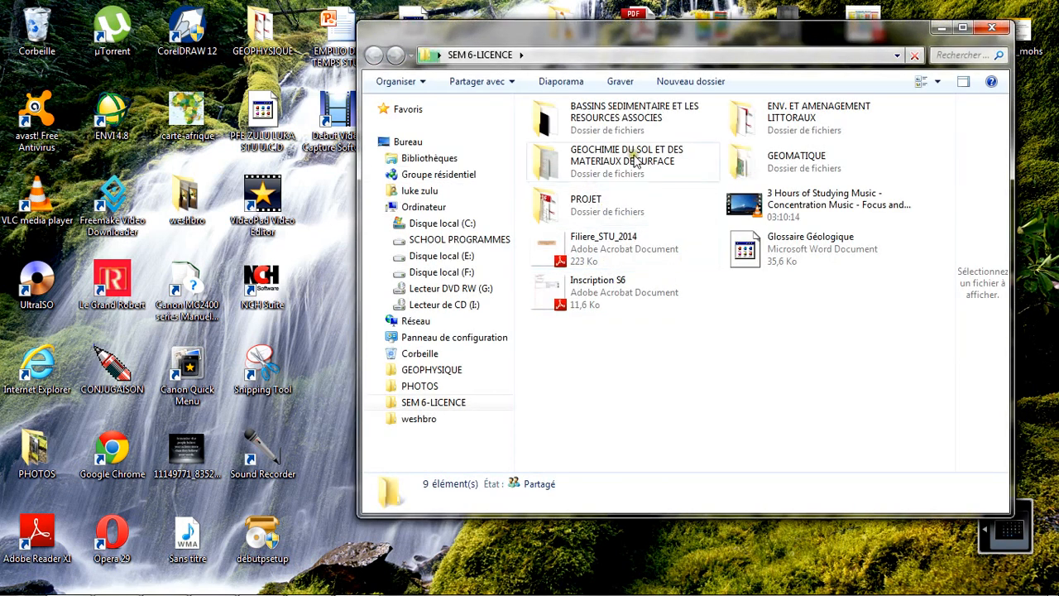
double_click(742, 155)
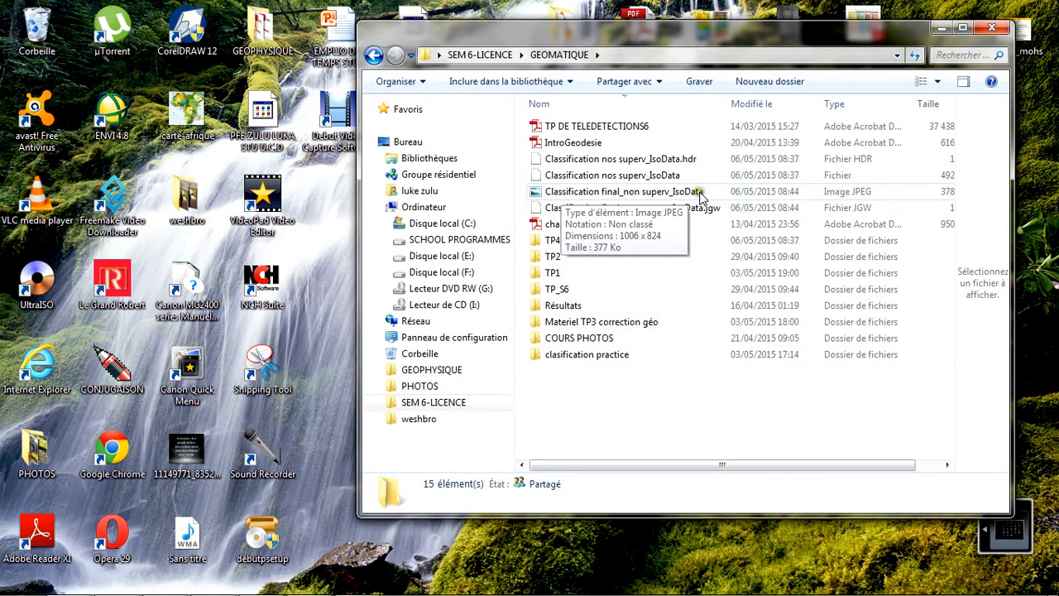
click(539, 193)
double_click(539, 191)
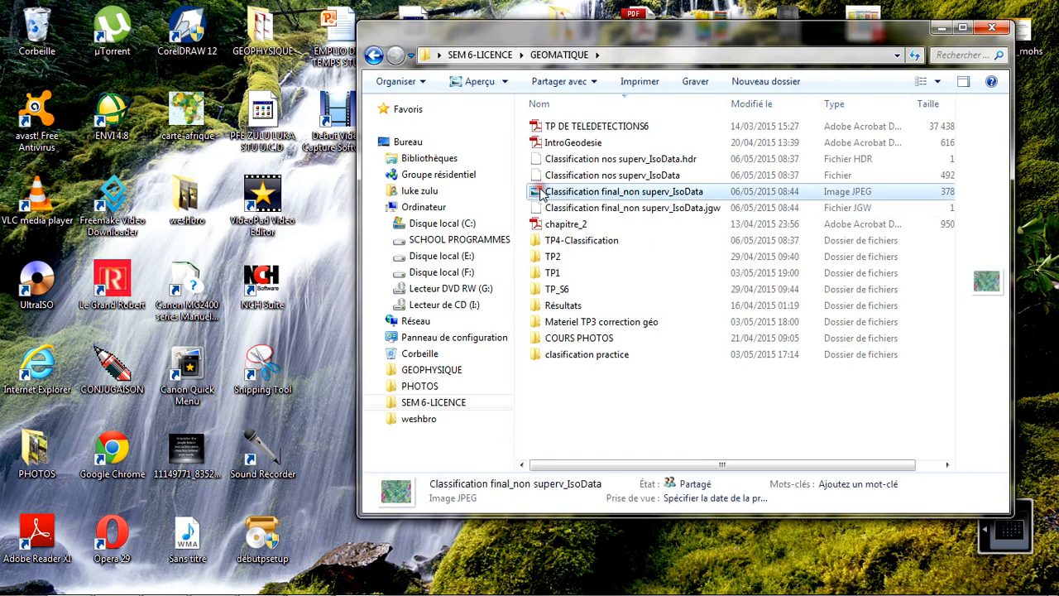